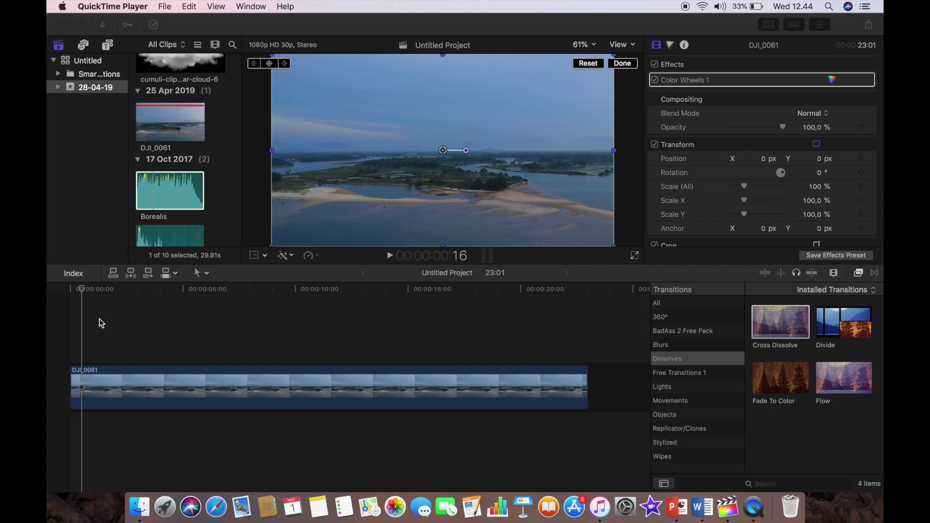
- Scrub the DJI_0061 aerial island footage to around 8–11 seconds and select the clip
left_click(89, 291)
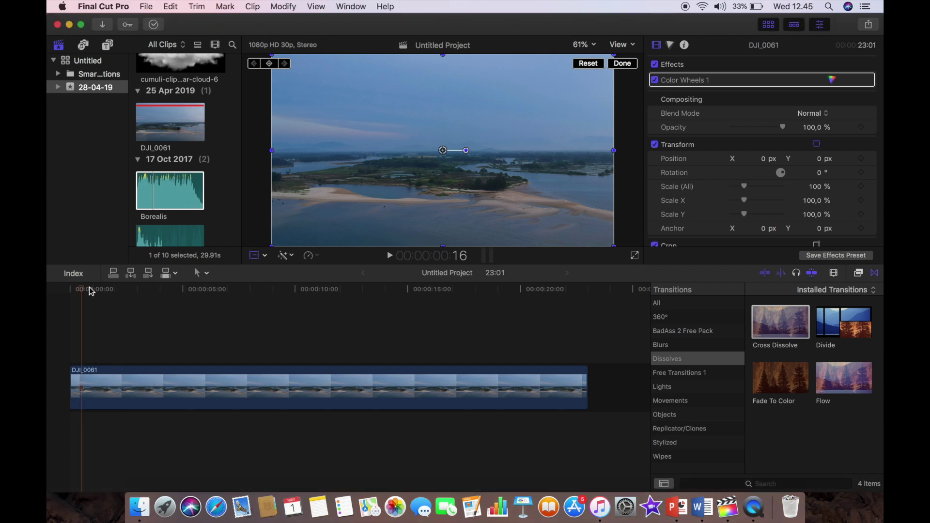
left_click_drag(80, 289, 503, 359)
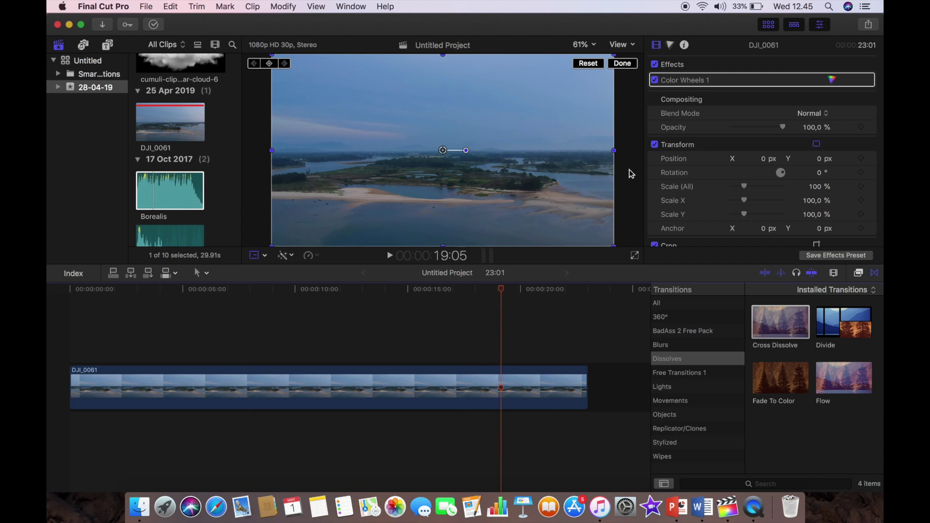
left_click(337, 343)
left_click(250, 345)
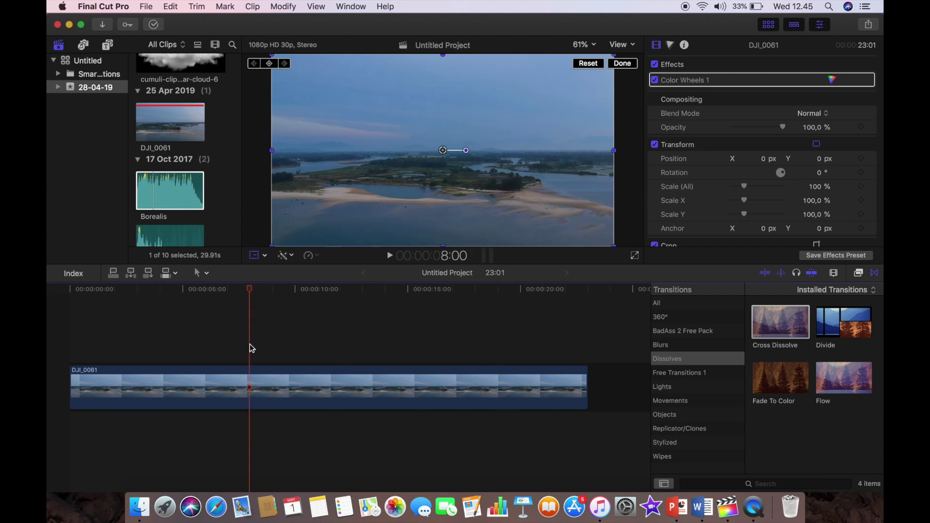
left_click(243, 395)
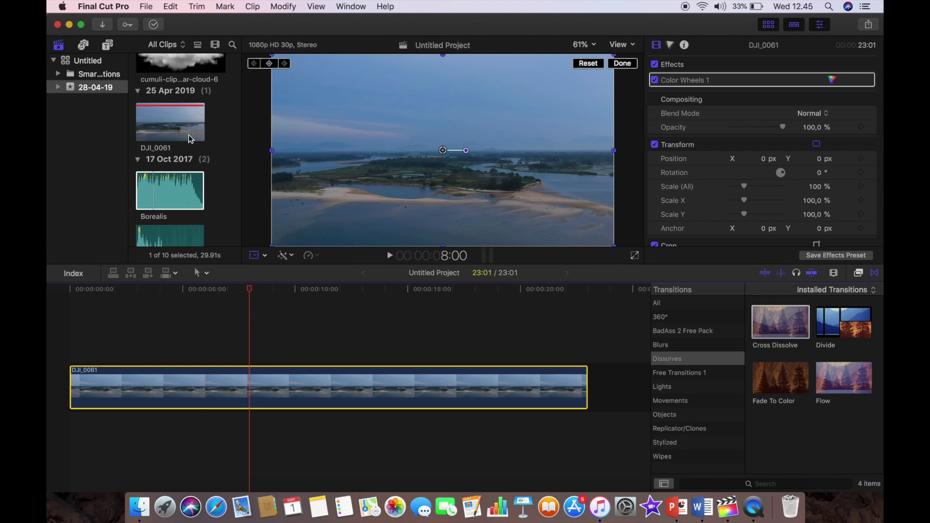
- Connect Fireball_Debris_01 above the island footage starting near 5 seconds
scroll(189, 145, "down", 5)
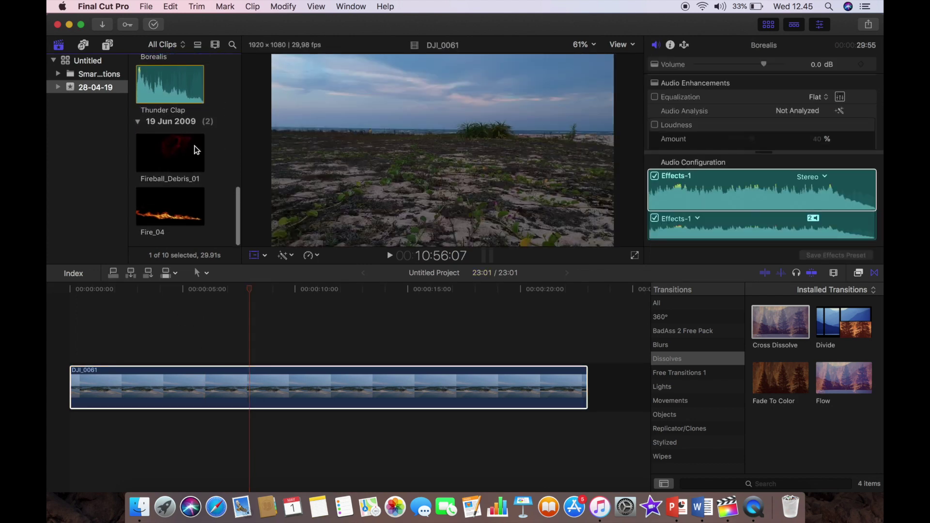
left_click(153, 152)
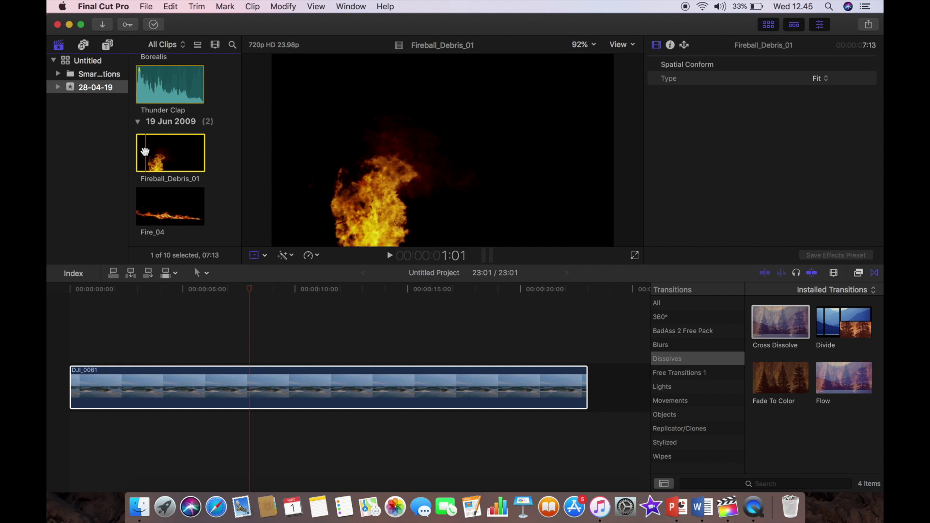
left_click_drag(145, 151, 161, 344)
- Trim both ends of the fireball clip down to about 3:23 long
key("shift+t")
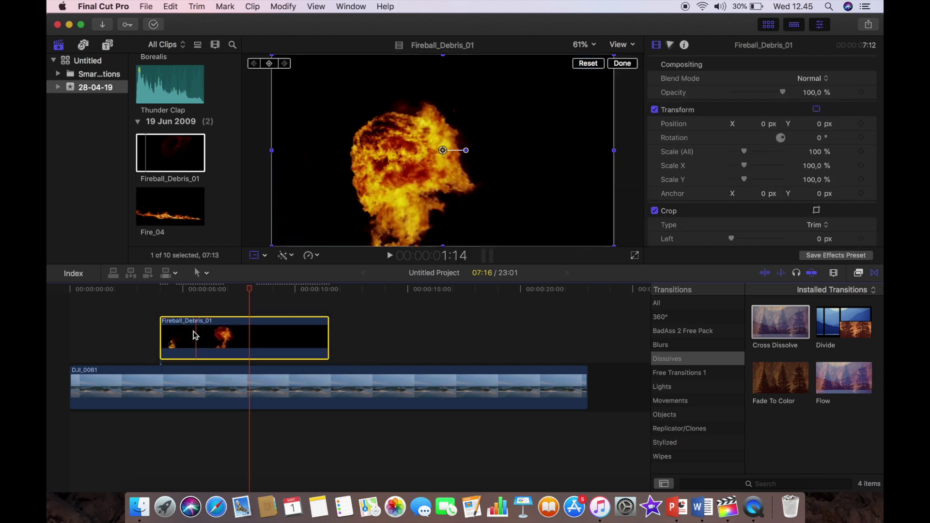
left_click_drag(161, 335, 178, 341)
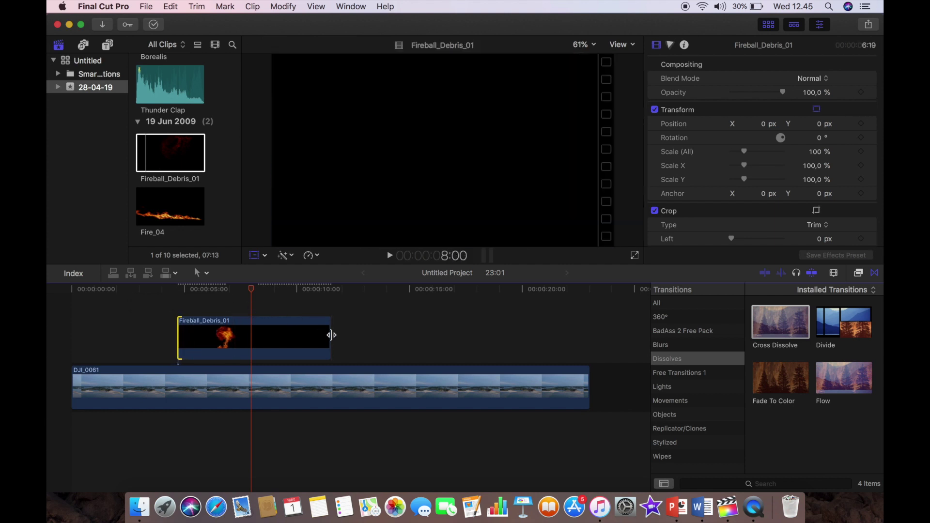
left_click_drag(330, 335, 266, 335)
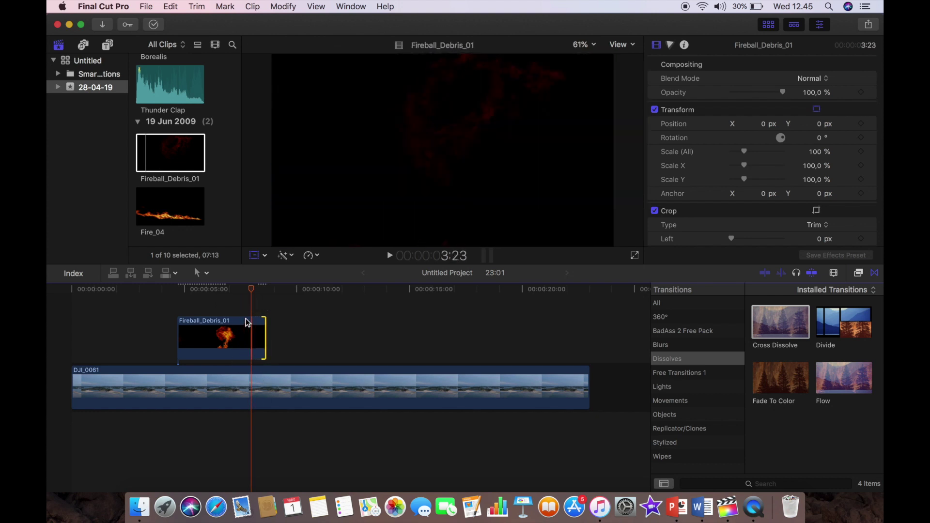
- Preview the fireball over the island at 6:21 and shrink it to about a third
left_click(306, 309)
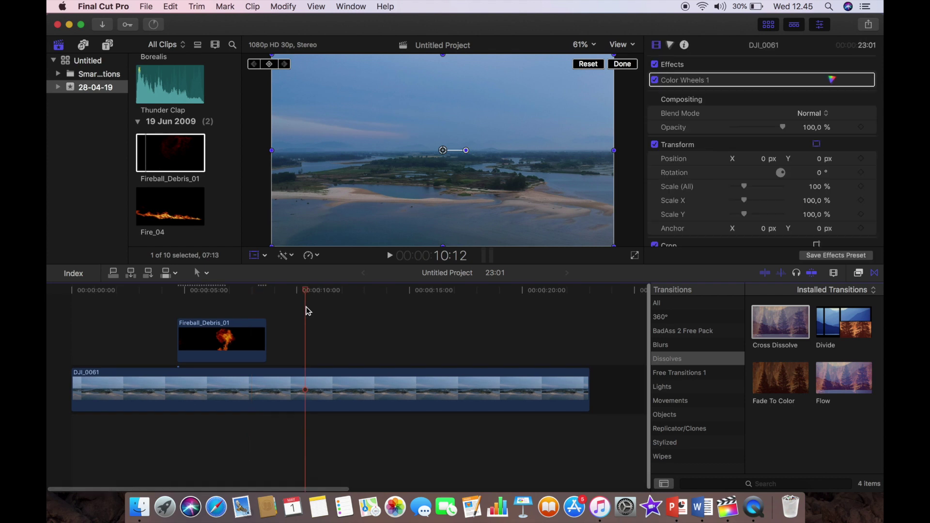
left_click_drag(176, 306, 258, 301)
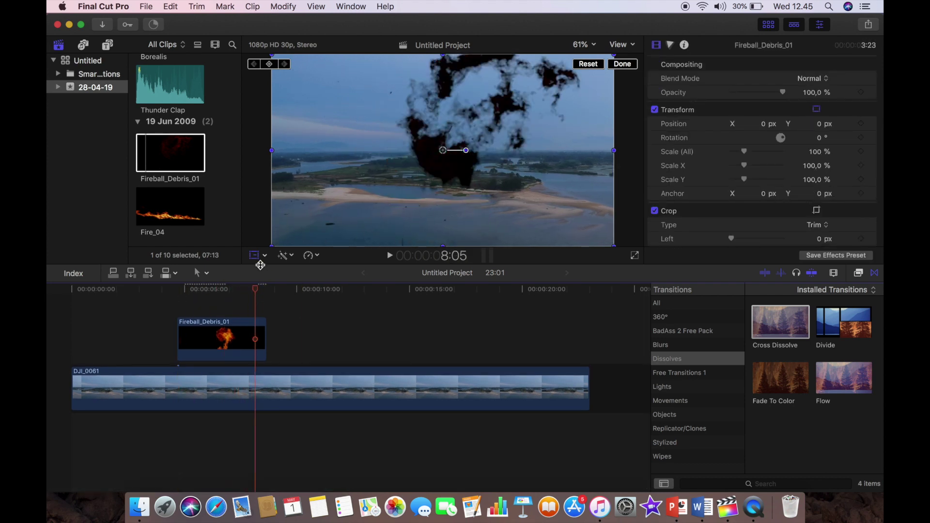
left_click(222, 308)
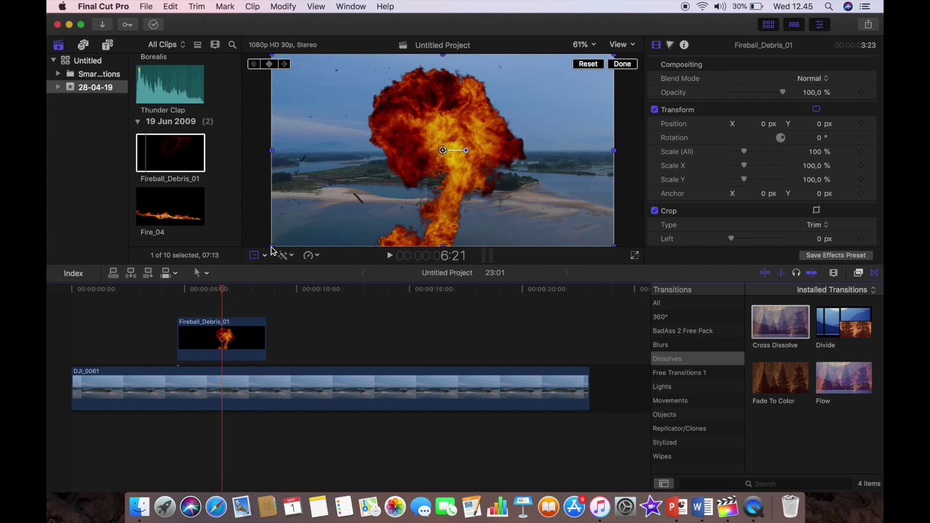
left_click_drag(273, 246, 489, 170)
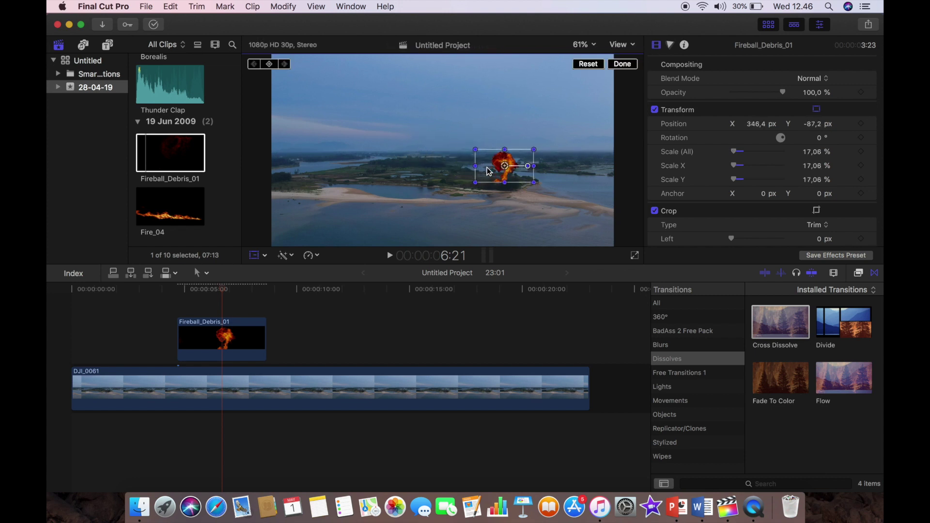
- At 200% viewer zoom, scale the fireball to 7.01% and place it at X 310.6, Y -148.1
left_click(597, 45)
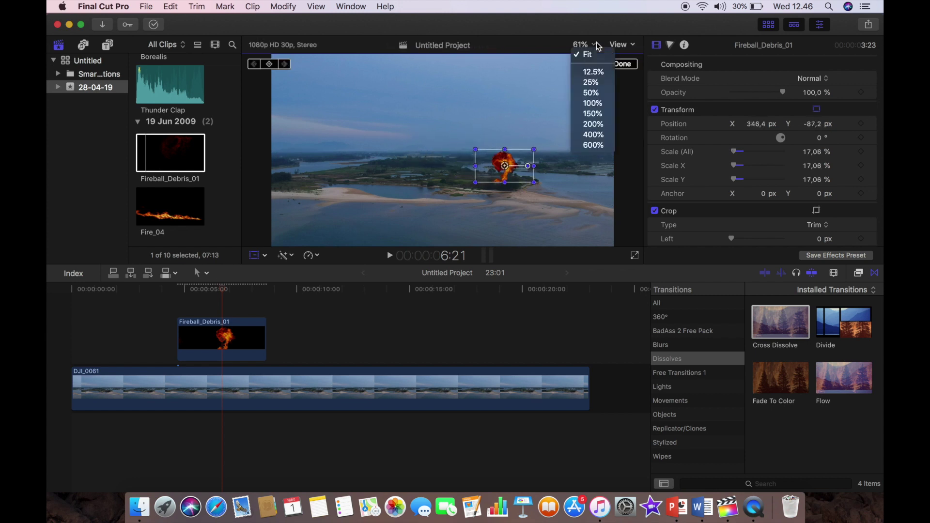
left_click(588, 126)
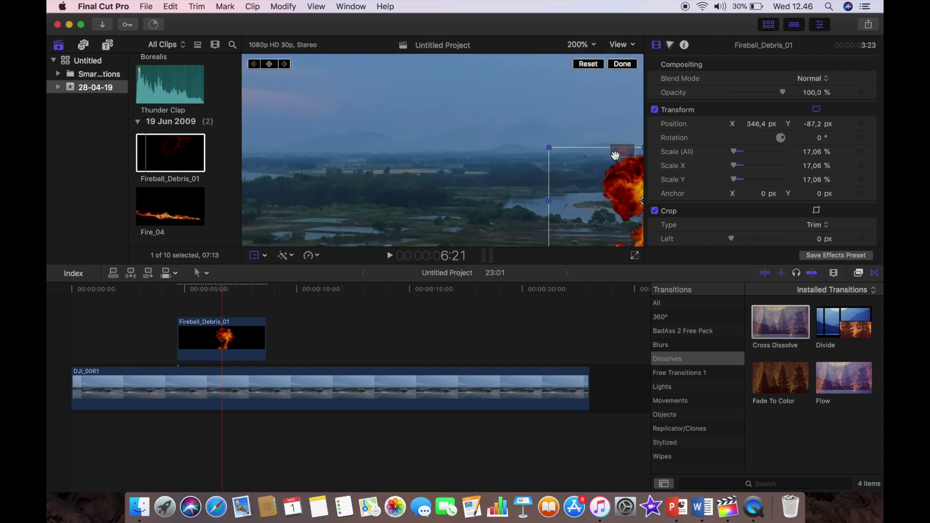
left_click_drag(620, 151, 626, 154)
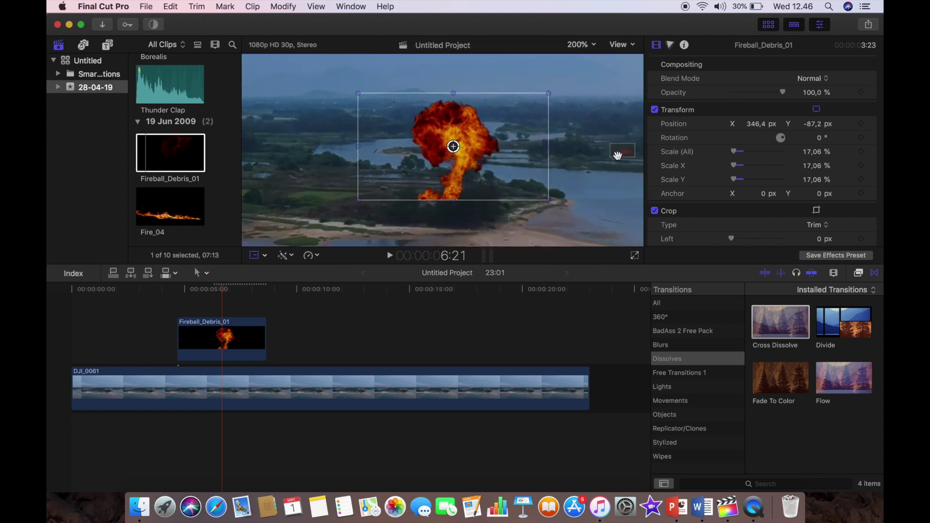
left_click_drag(549, 93, 440, 173)
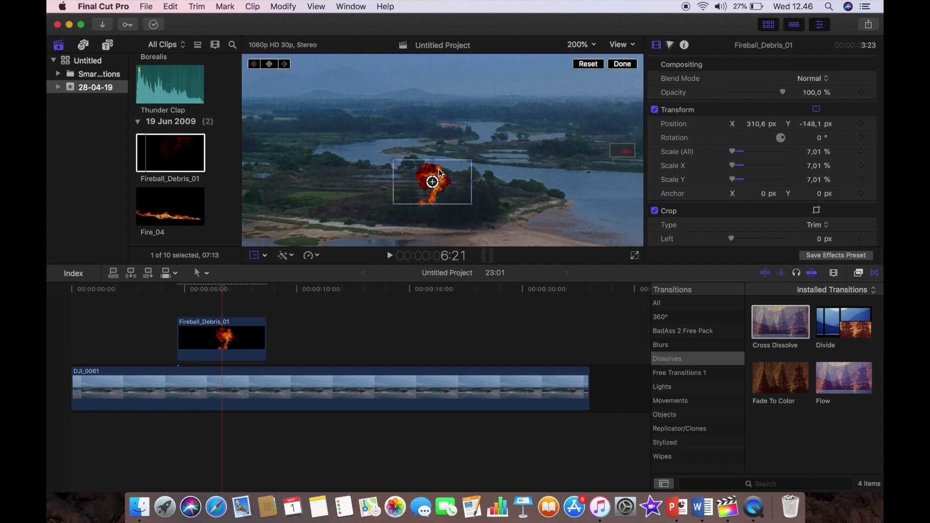
left_click(505, 124)
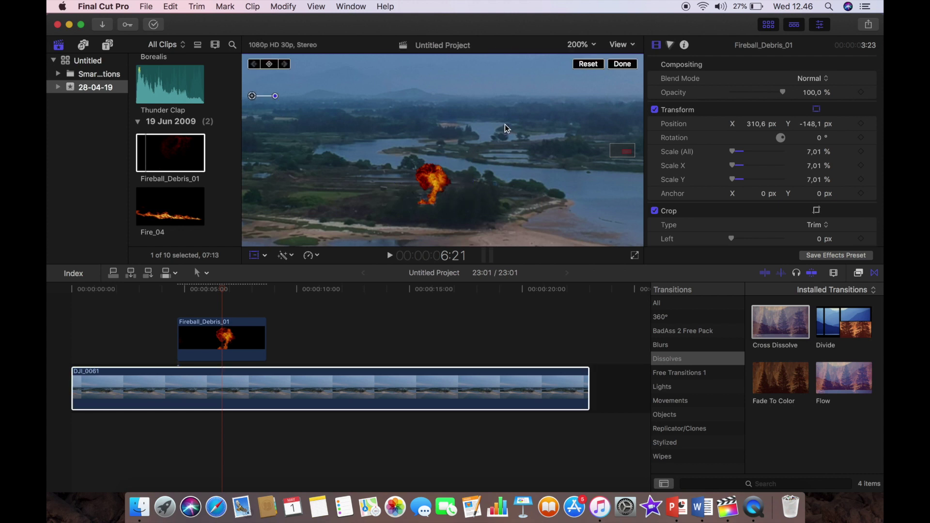
left_click(179, 304)
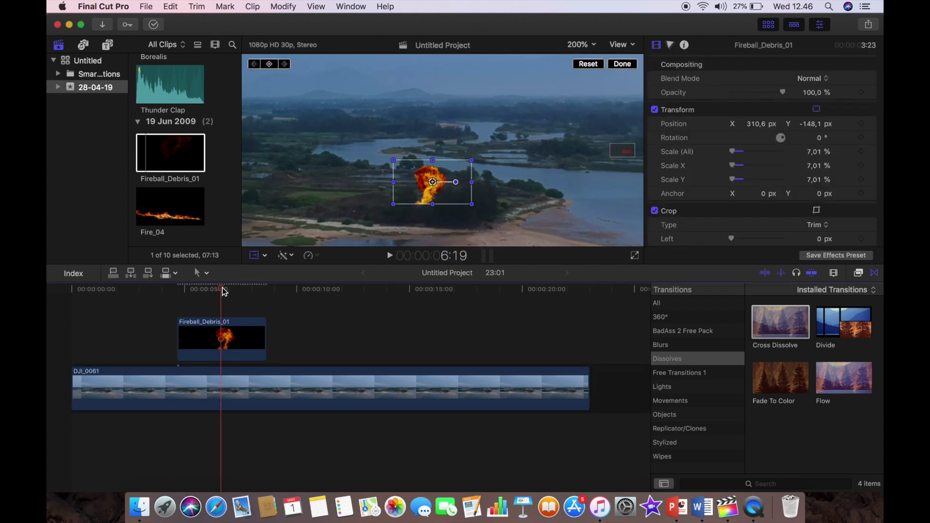
left_click_drag(225, 291, 319, 290)
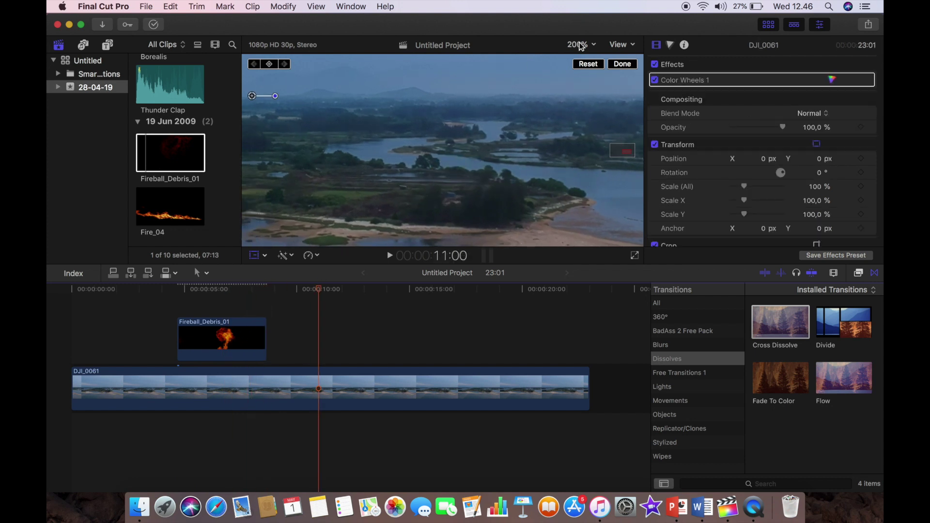
left_click(581, 45)
- Fit the viewer and connect the green-screen lightning clip above the fireball
left_click(582, 55)
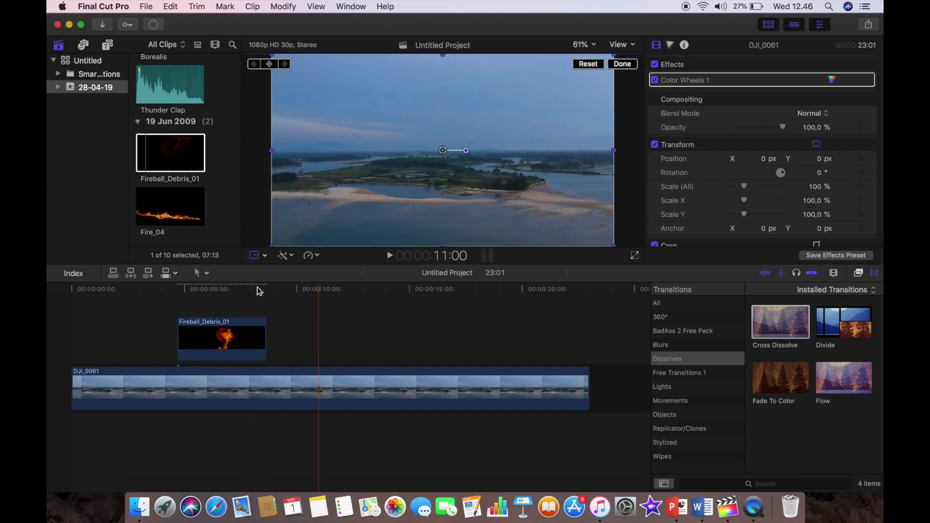
left_click(177, 218)
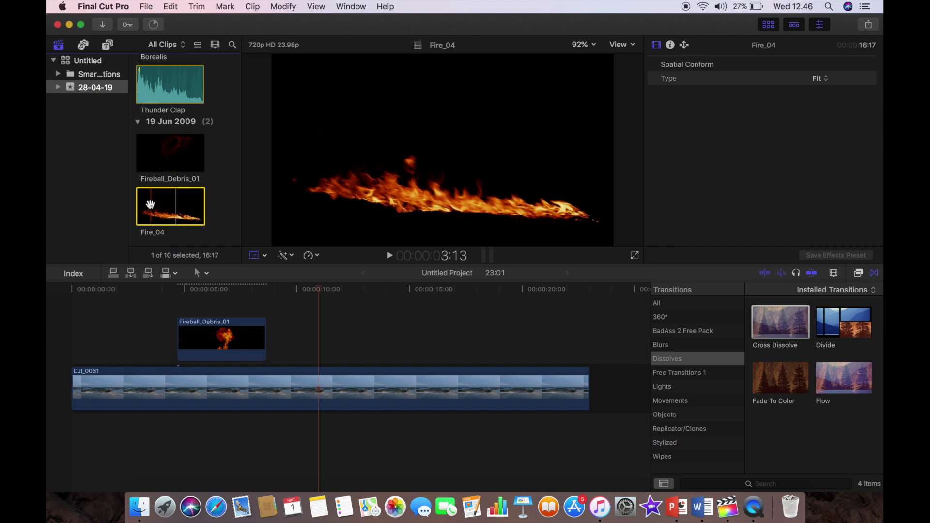
scroll(165, 204, "up", 5)
scroll(160, 182, "up", 5)
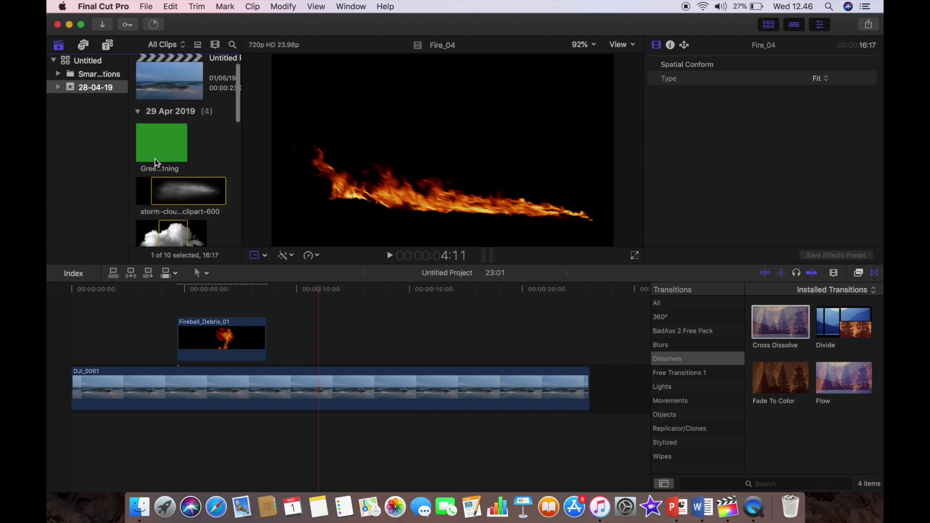
left_click(153, 144)
left_click_drag(141, 135, 179, 307)
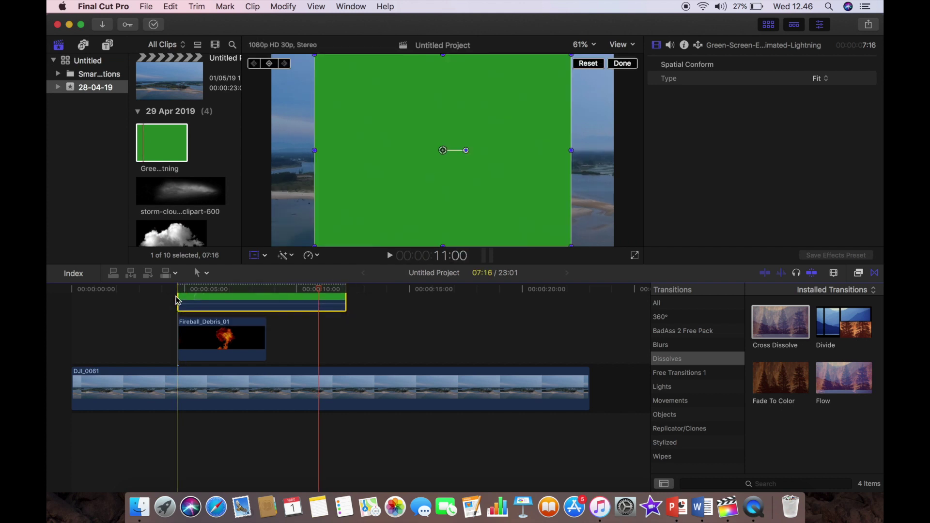
- Shorten the lightning clip to 2:10, reverse its playback, and return to its start
left_click(345, 306)
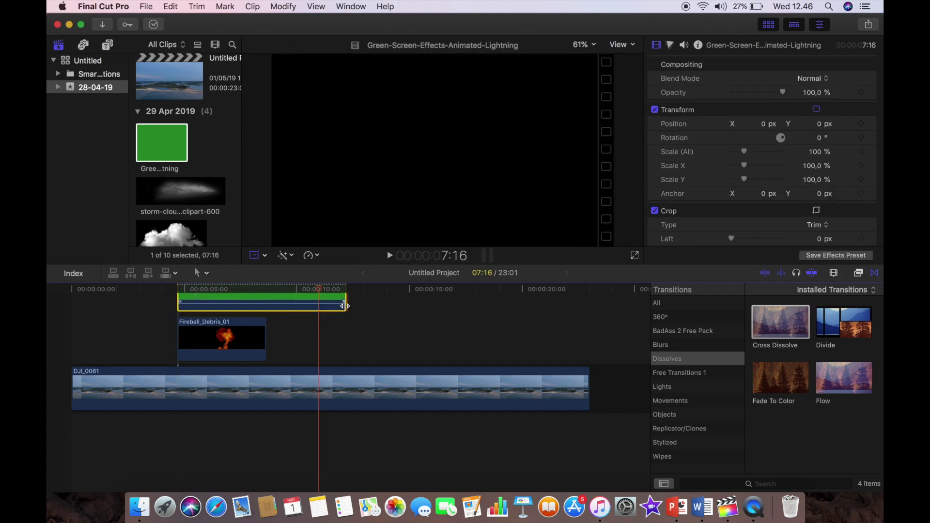
left_click_drag(336, 307, 227, 295)
left_click(210, 304)
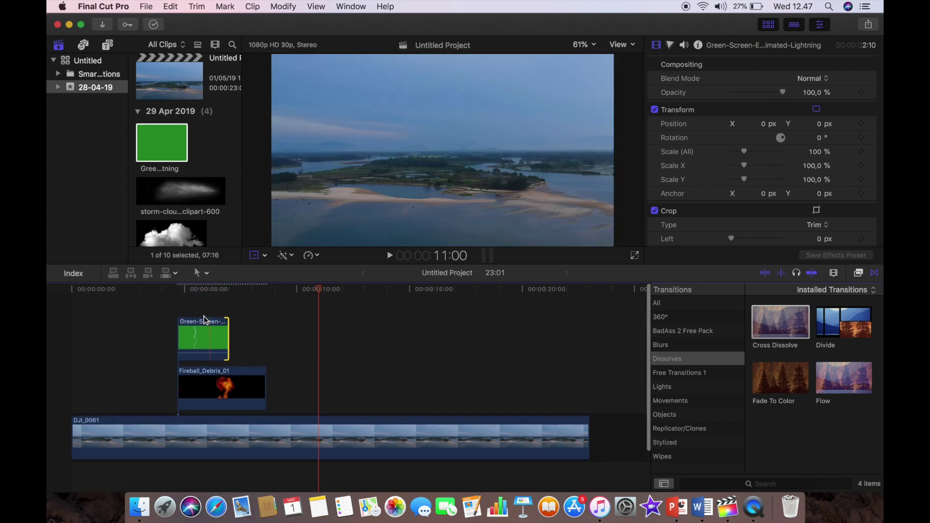
left_click(316, 255)
left_click(325, 337)
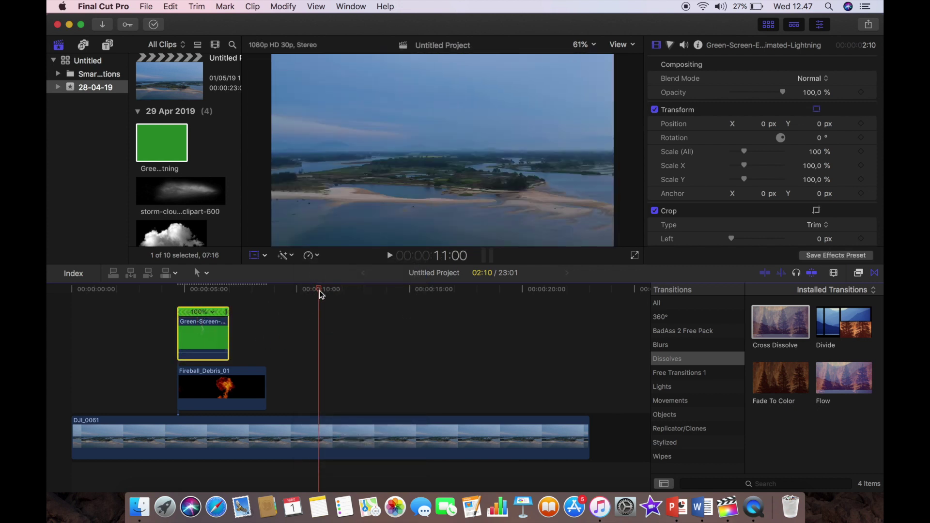
left_click_drag(320, 294, 180, 301)
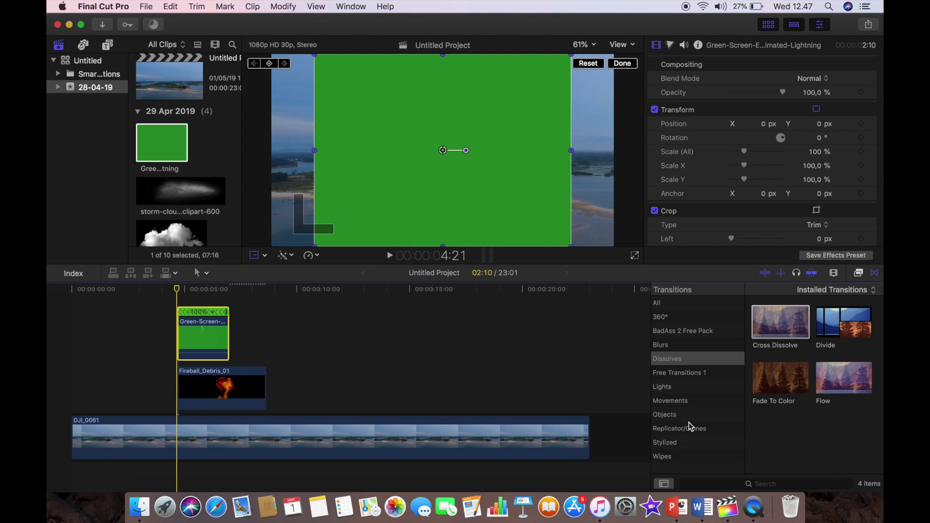
- Apply the Keyer effect to the green-screen lightning clip
left_click(858, 273)
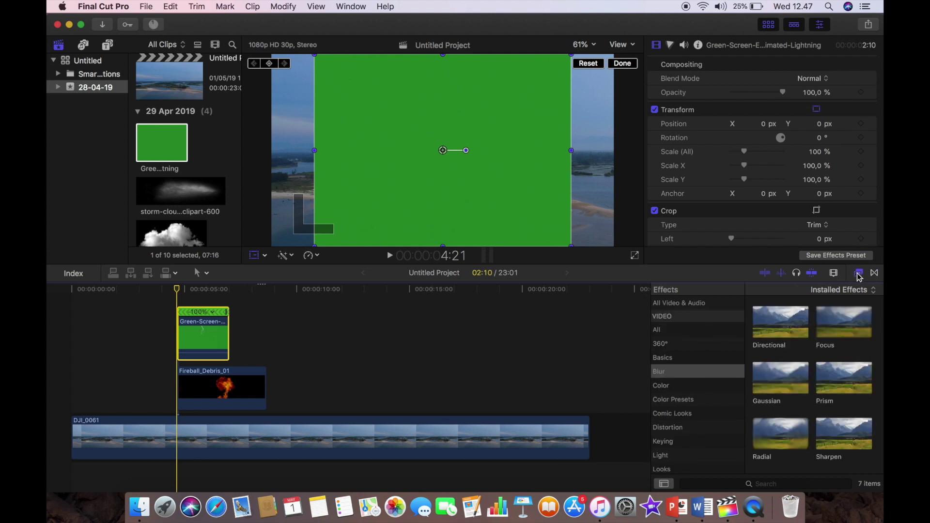
left_click(668, 442)
left_click_drag(777, 323, 206, 338)
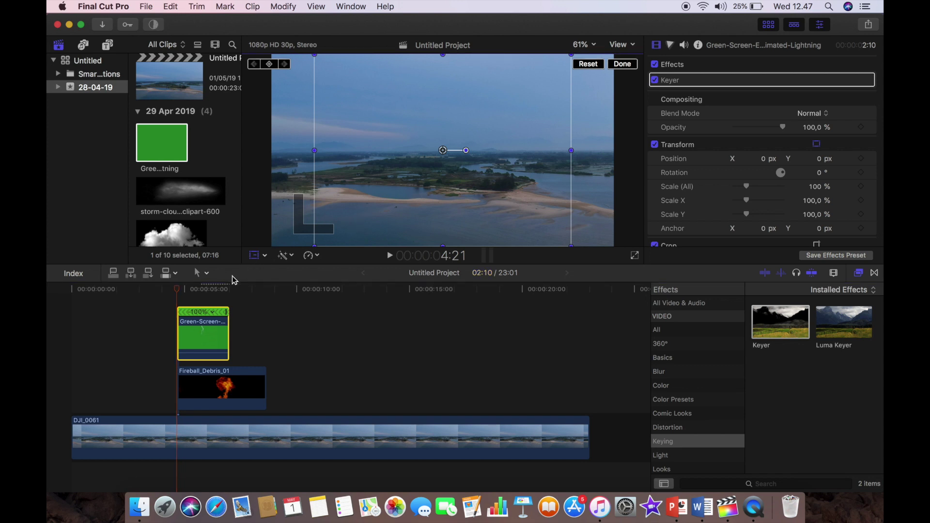
- Move the keyed lightning to X 315.6, Y 390.7 so it strikes the fireball
left_click(209, 303)
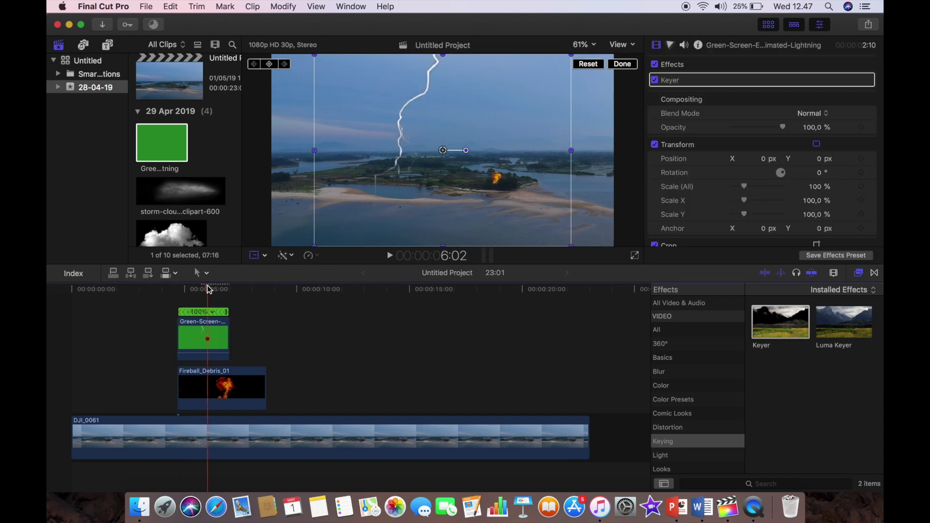
left_click_drag(209, 289, 218, 290)
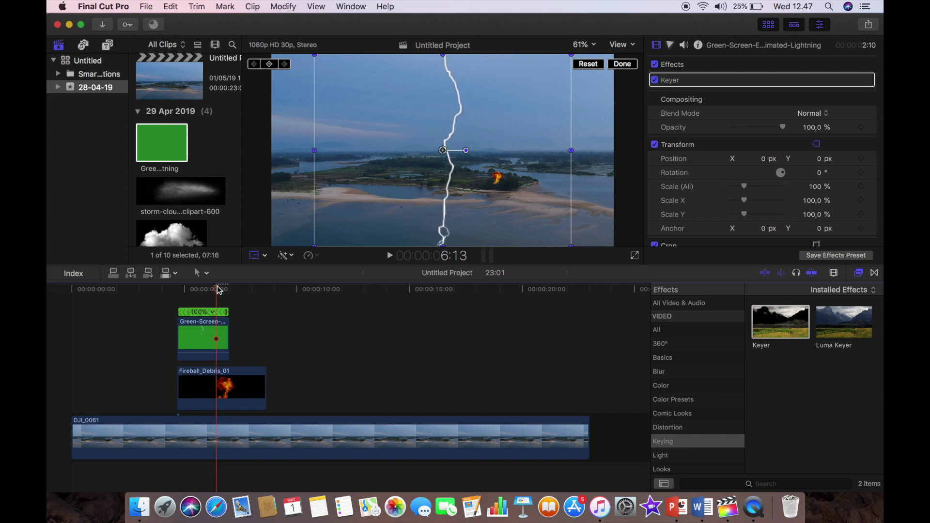
left_click_drag(423, 214, 465, 151)
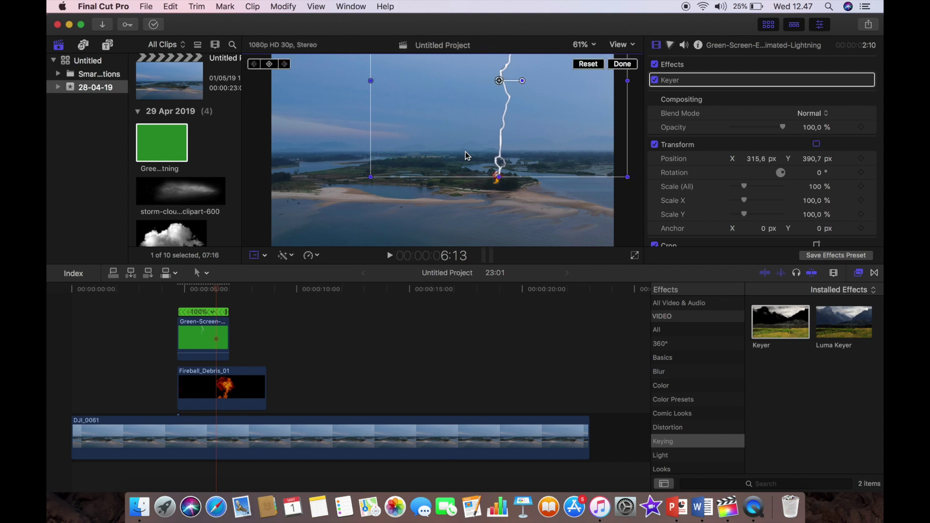
left_click(459, 189)
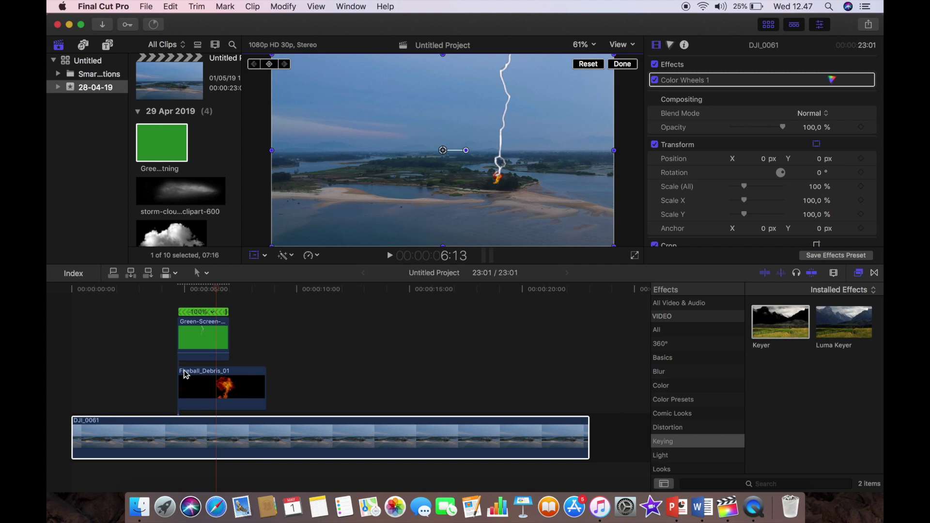
- Shift Fireball_Debris_01 about 1:08 later and check it against the lightning strike
left_click_drag(185, 374, 224, 372)
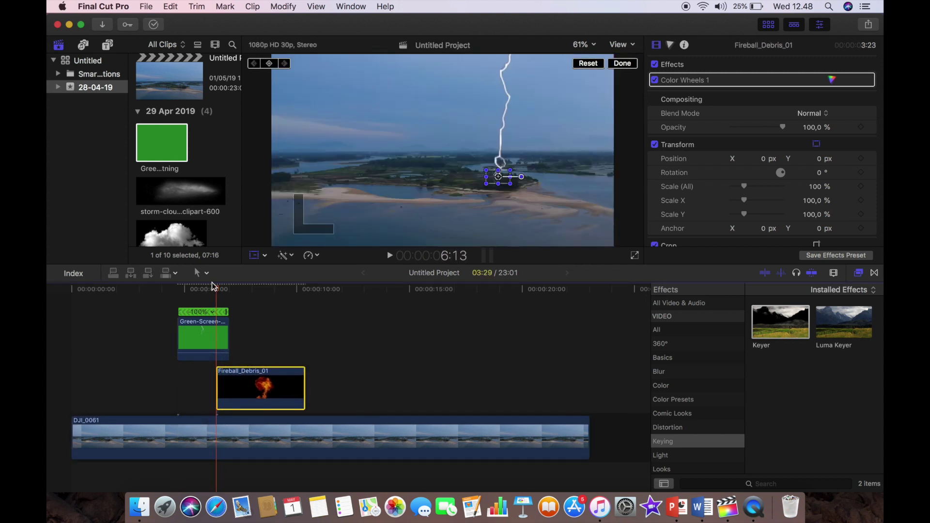
left_click_drag(212, 287, 246, 302)
key("shift+t")
left_click(251, 314)
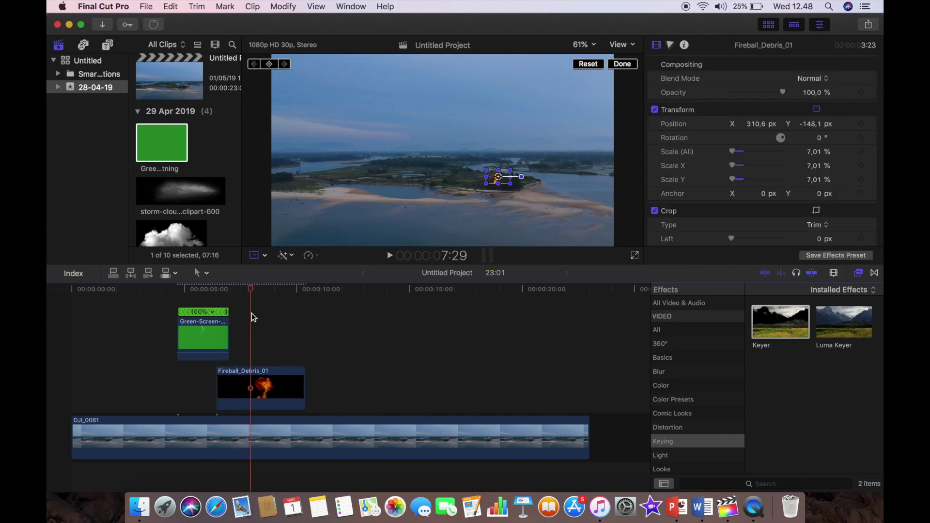
scroll(251, 313, "up", 1)
scroll(202, 203, "down", 5)
scroll(202, 204, "down", 5)
scroll(202, 203, "up", 15)
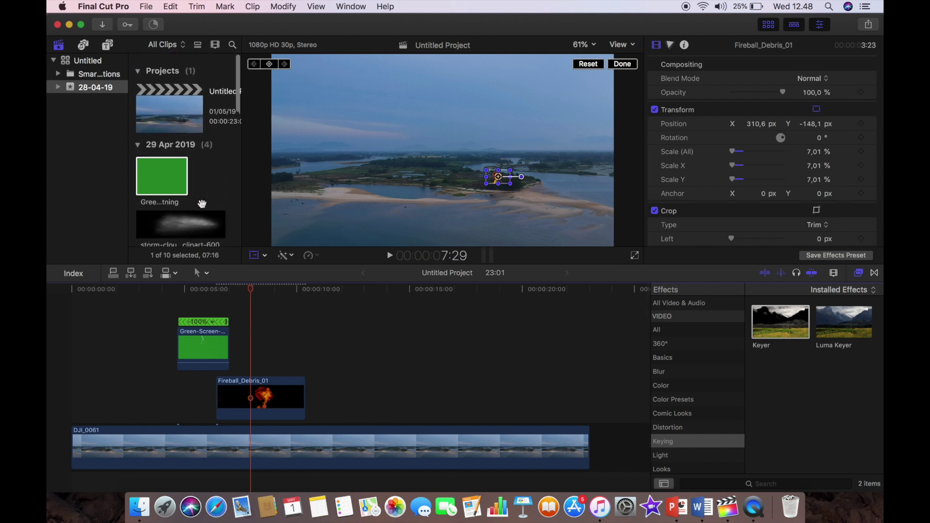
- Connect Fire_04 above the drone footage after the fireball and shrink it
scroll(202, 203, "down", 15)
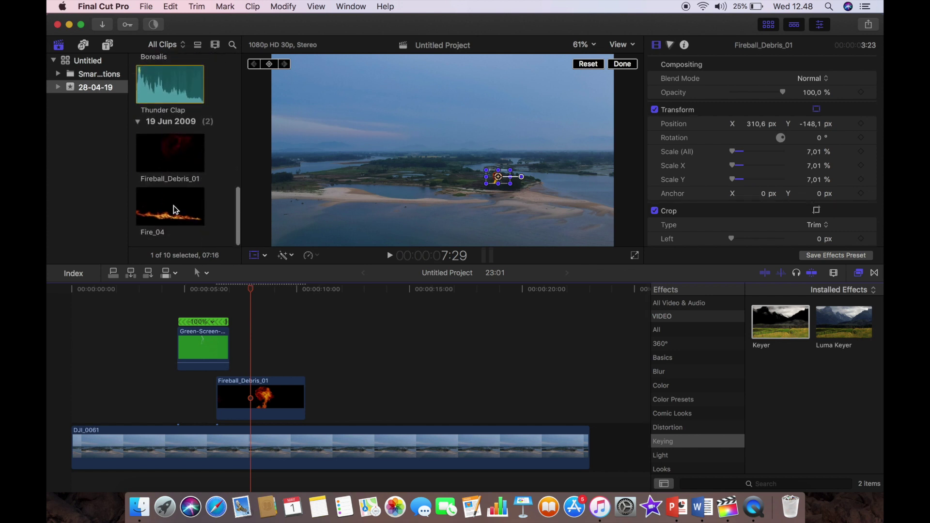
left_click(174, 205)
left_click_drag(148, 208, 324, 401)
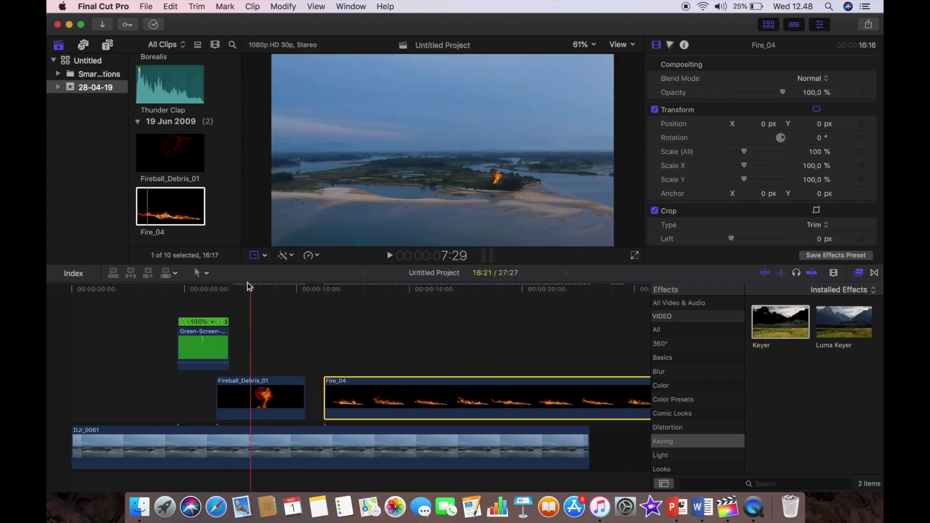
left_click(364, 289)
key("shift+t")
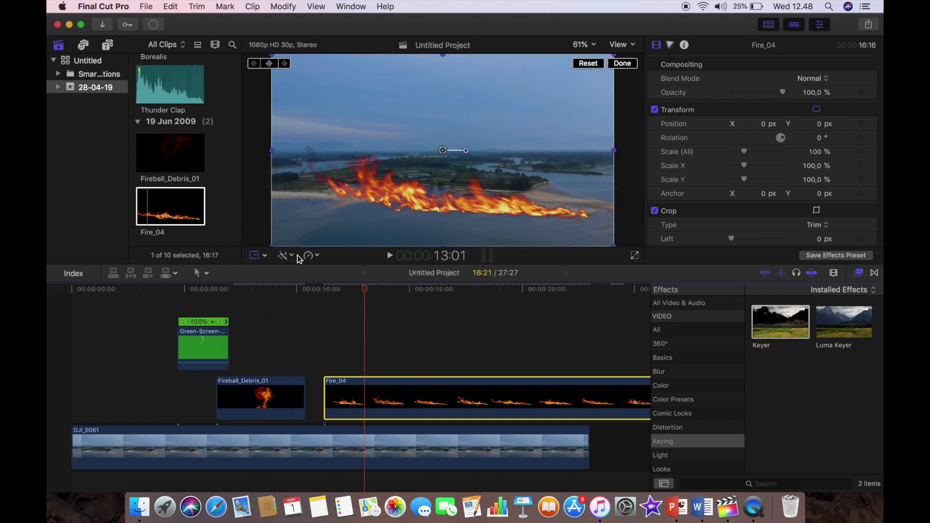
left_click_drag(273, 246, 515, 192)
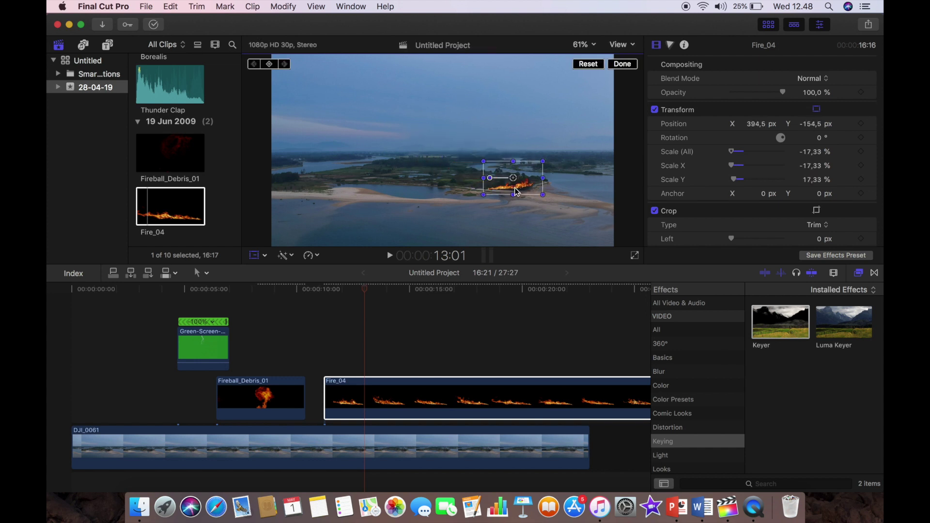
- At 200% zoom, scale Fire_04 to -14.75%, rotate -6.1°, place at X 384.5, Y -170.9
left_click(595, 43)
left_click(595, 124)
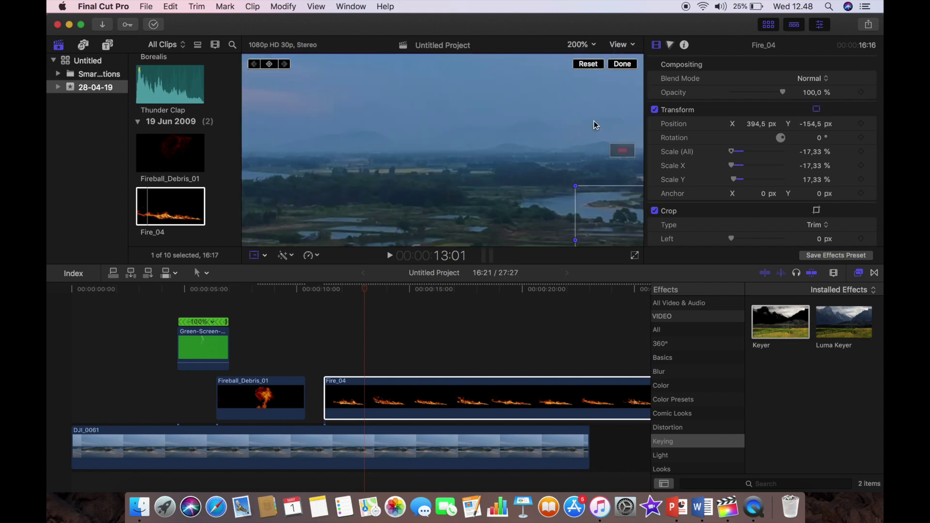
left_click(542, 158)
left_click_drag(622, 150, 618, 162)
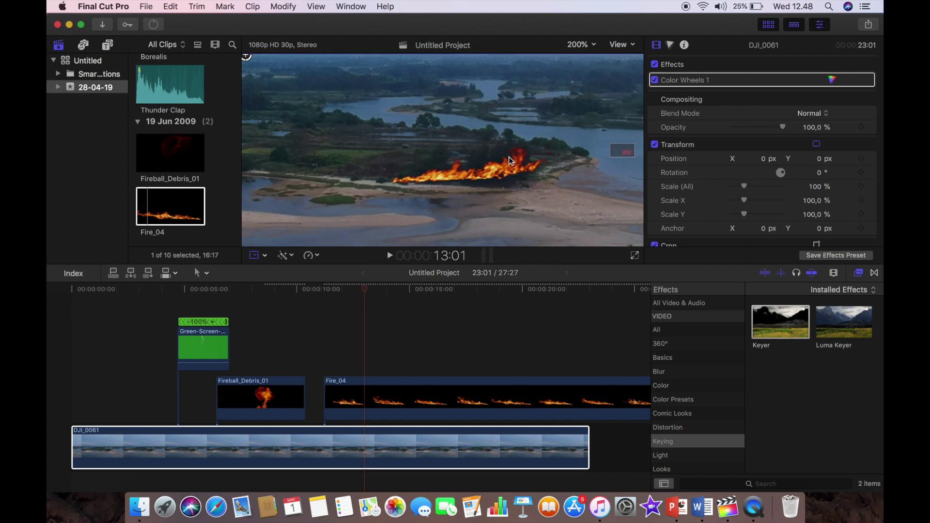
key("shift+t")
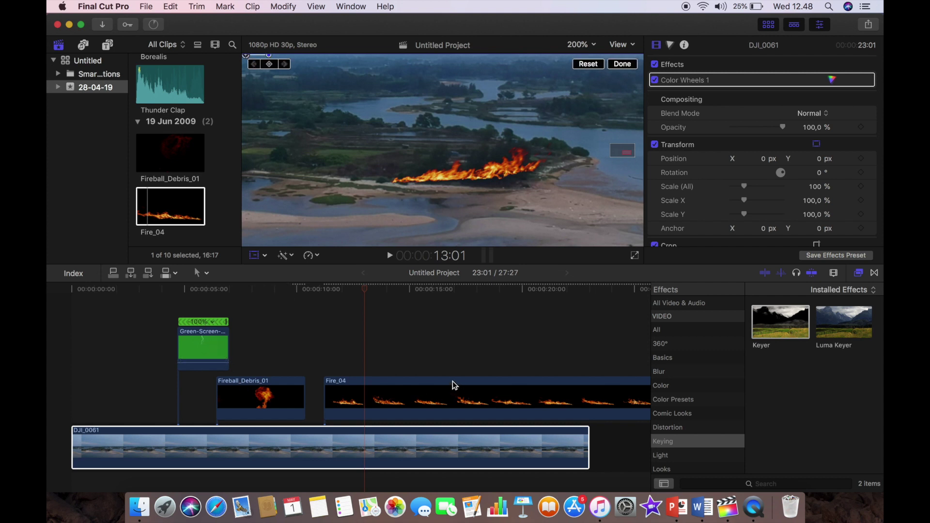
left_click(453, 385)
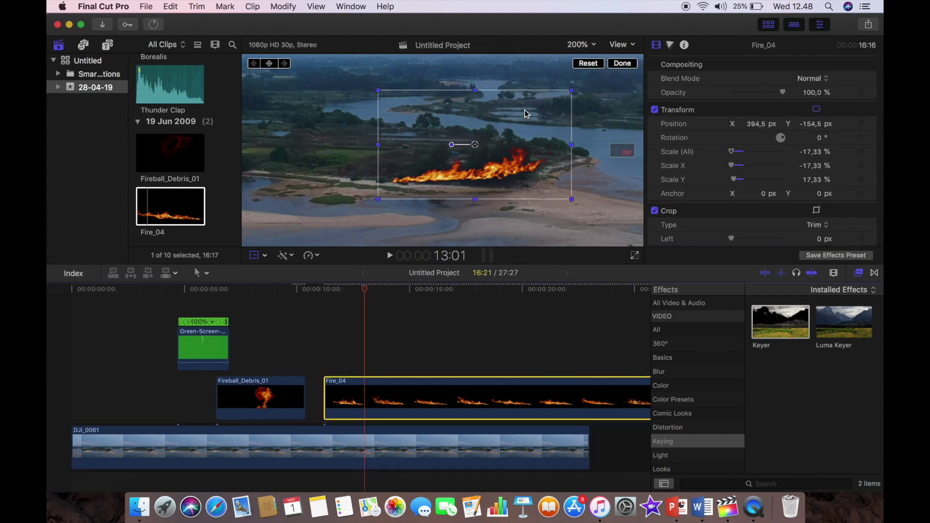
left_click_drag(451, 145, 447, 144)
left_click_drag(521, 105, 512, 109)
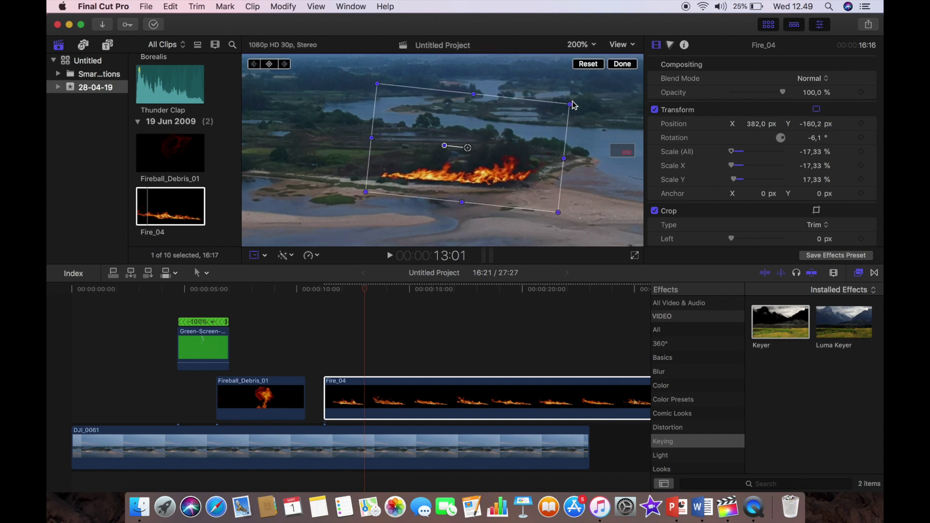
left_click_drag(569, 104, 553, 111)
left_click_drag(467, 172, 471, 184)
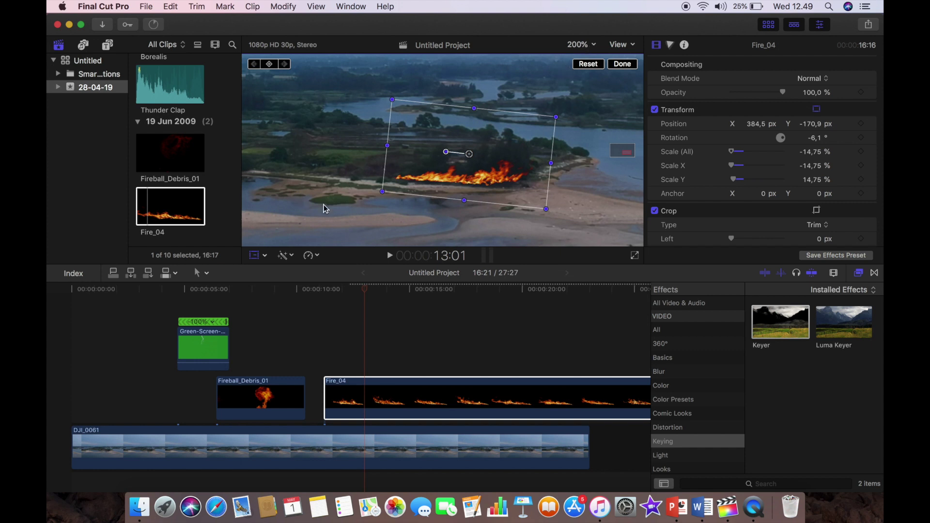
- Play back the composite and step frame by frame to Fire_04's first frame
left_click(306, 325)
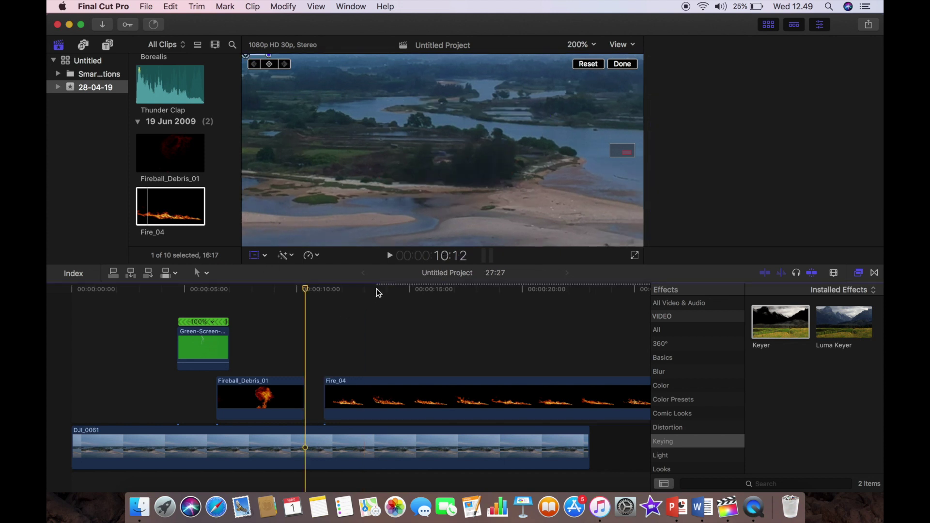
left_click(391, 255)
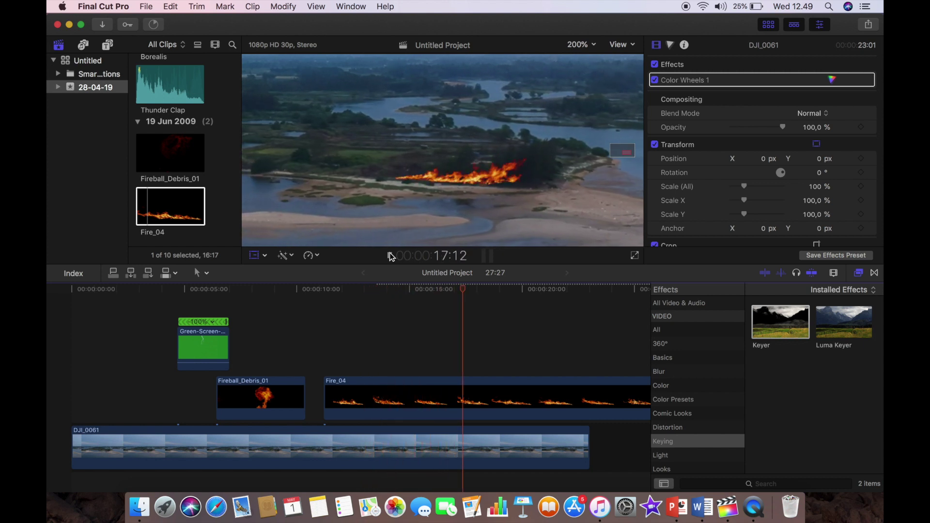
left_click(392, 256)
key("shift+t")
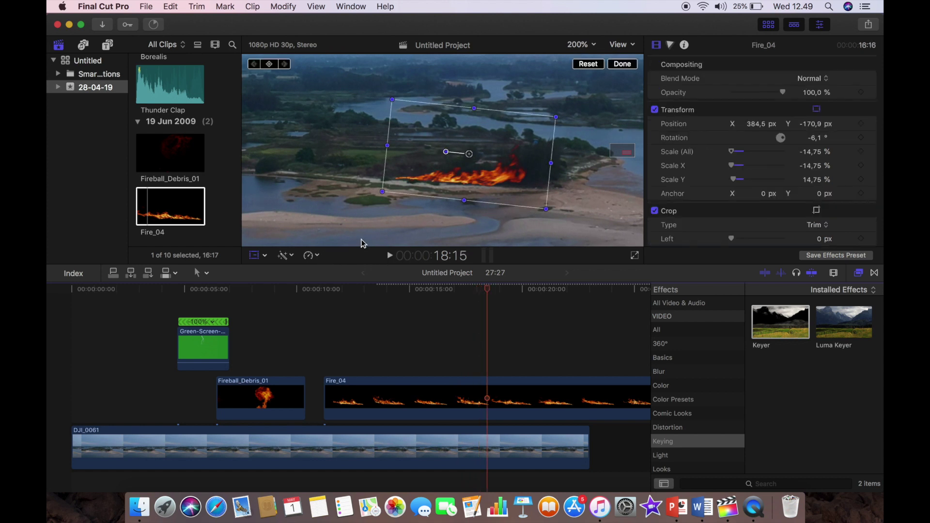
left_click(328, 346)
key("Right")
key("Left")
key("Right")
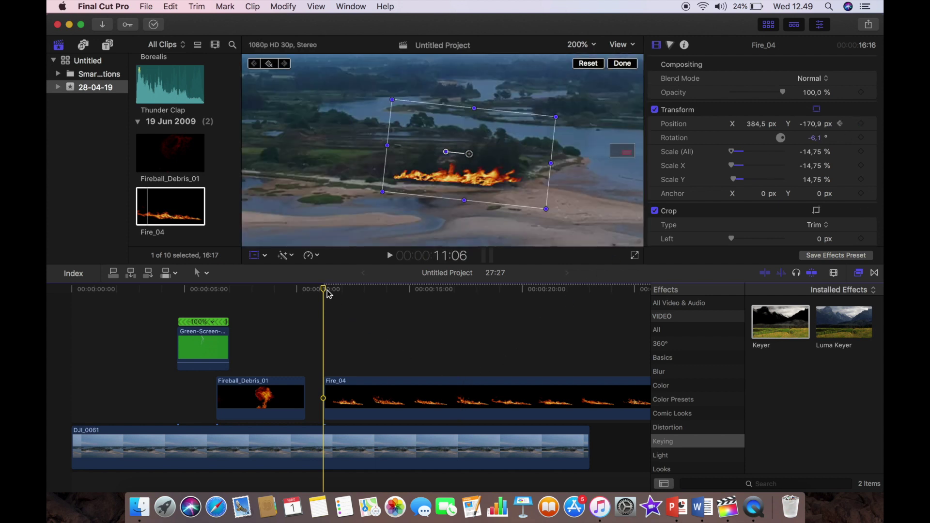
- Trim Fire_04 to end with the DJI_0061 footage, making the project 23:01 long
scroll(371, 309, "right", 5)
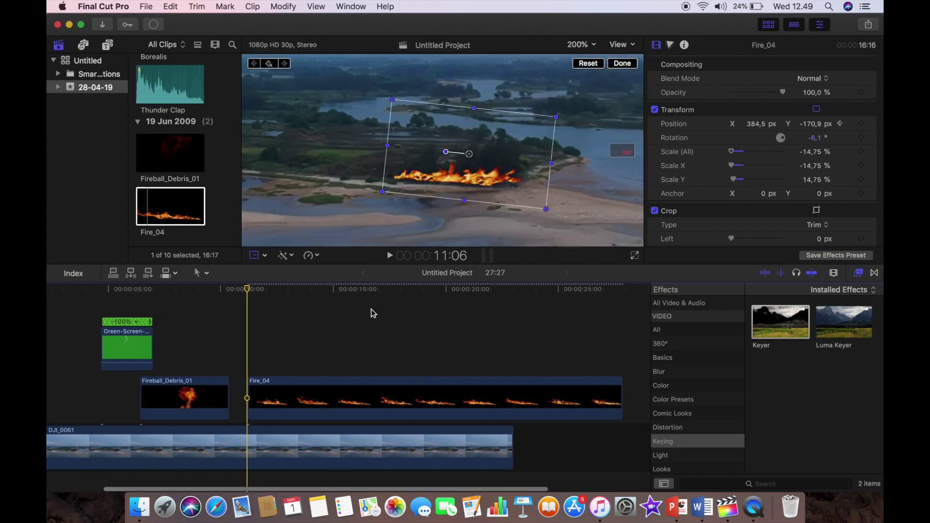
left_click_drag(620, 413, 509, 418)
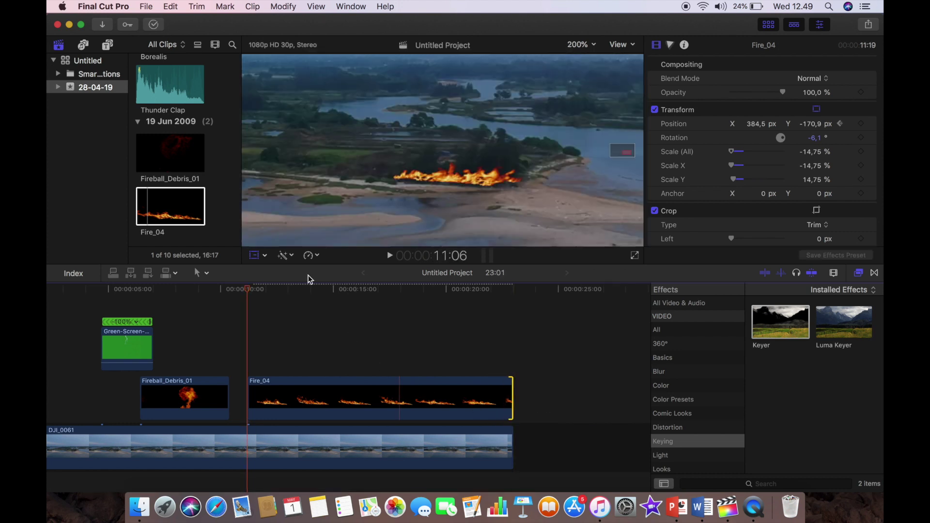
left_click(511, 331)
key("Left")
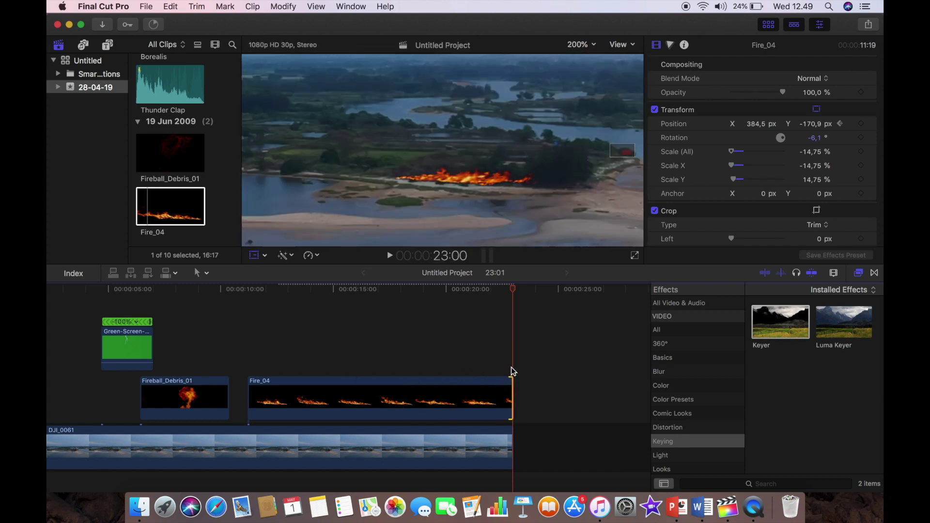
key("shift+t")
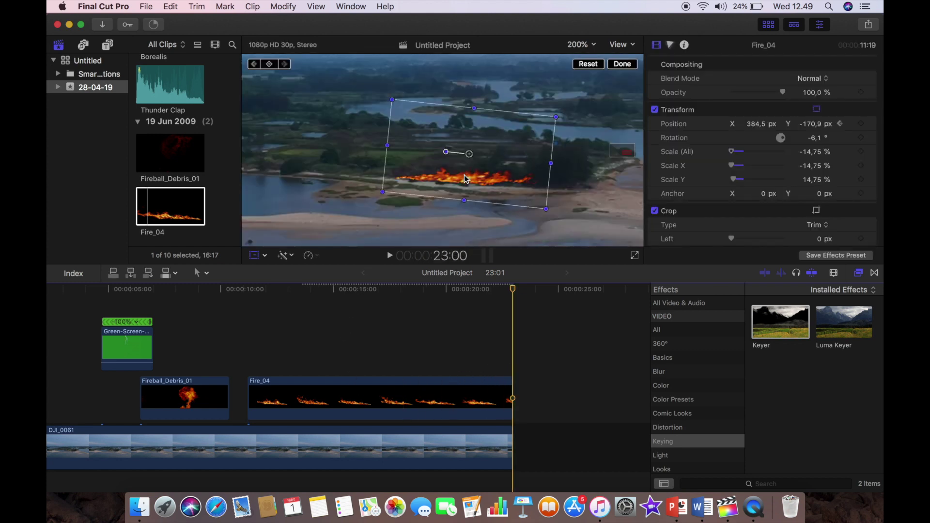
- Move the Fire_04 flames right to X 390.0, Y -171.0 and play back from 10:25
left_click_drag(464, 175, 532, 181)
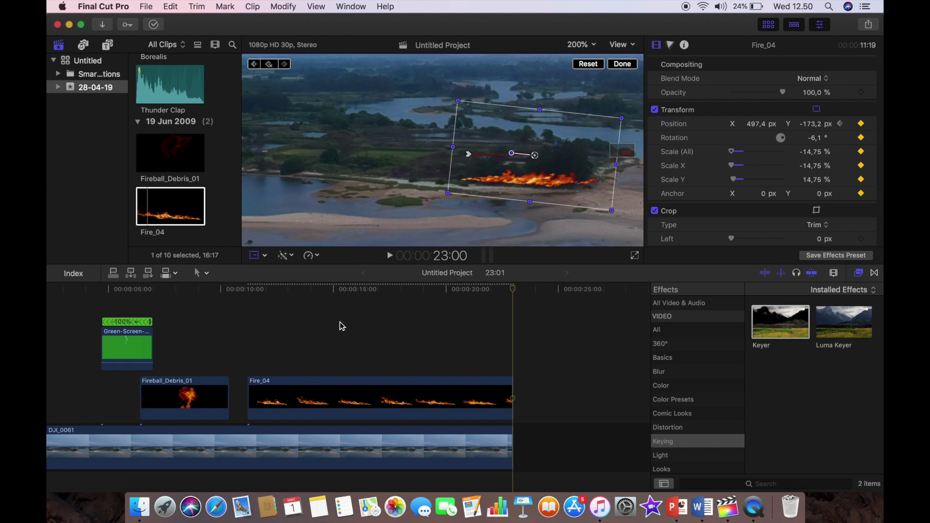
left_click(239, 329)
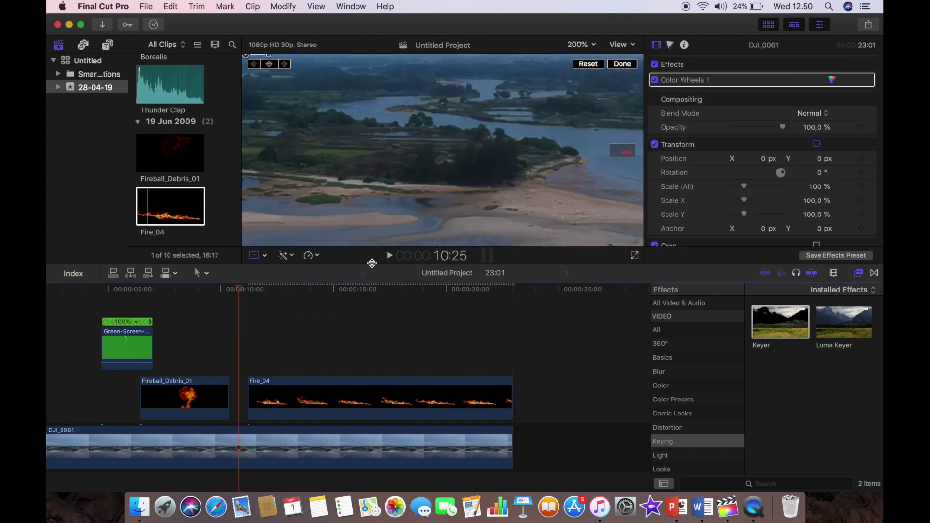
left_click(390, 256)
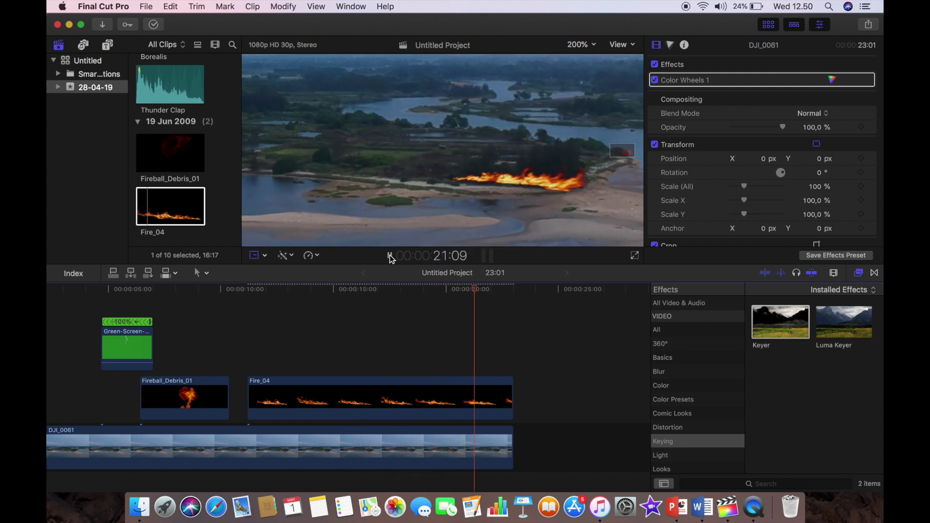
key("shift+t")
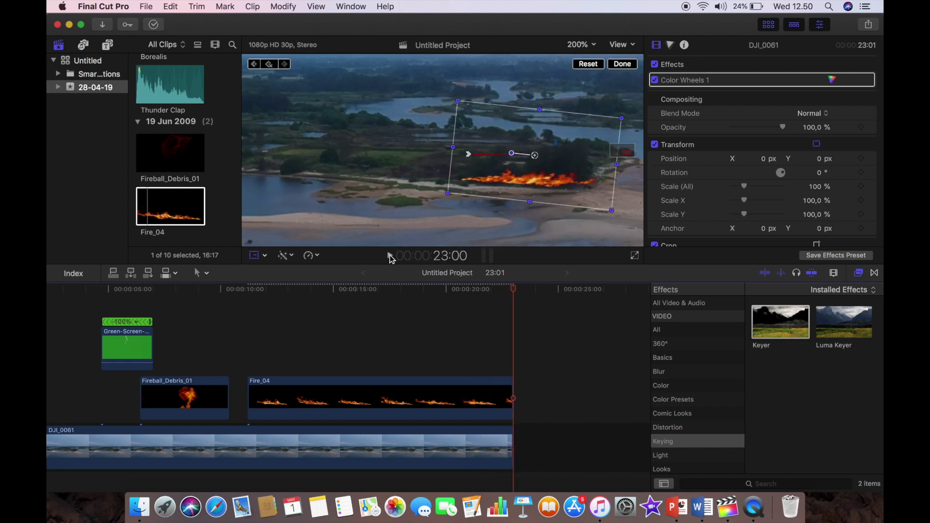
- Connect storm-clouds-png-hd-storm-png-clipart-600 above Fireball_Debris_01 and Fire_04 at 100% scale
left_click(270, 388)
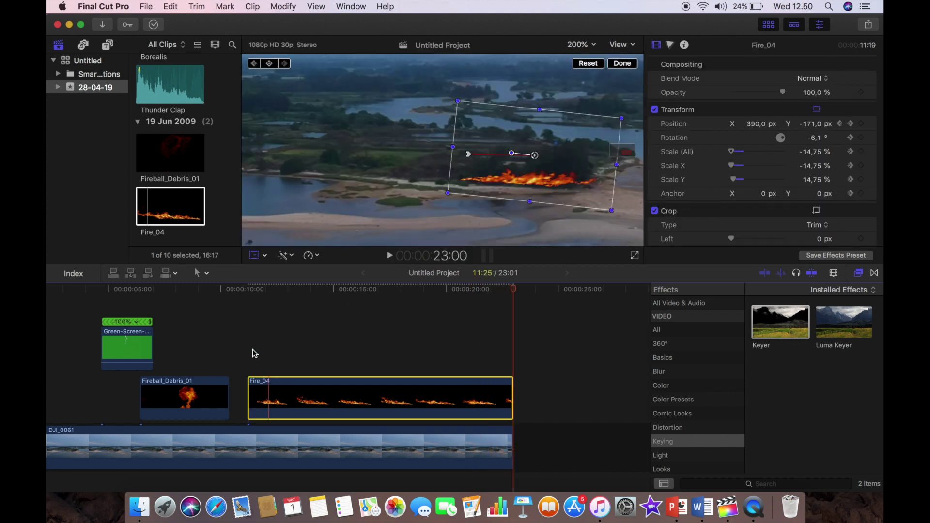
scroll(252, 350, "right", 1)
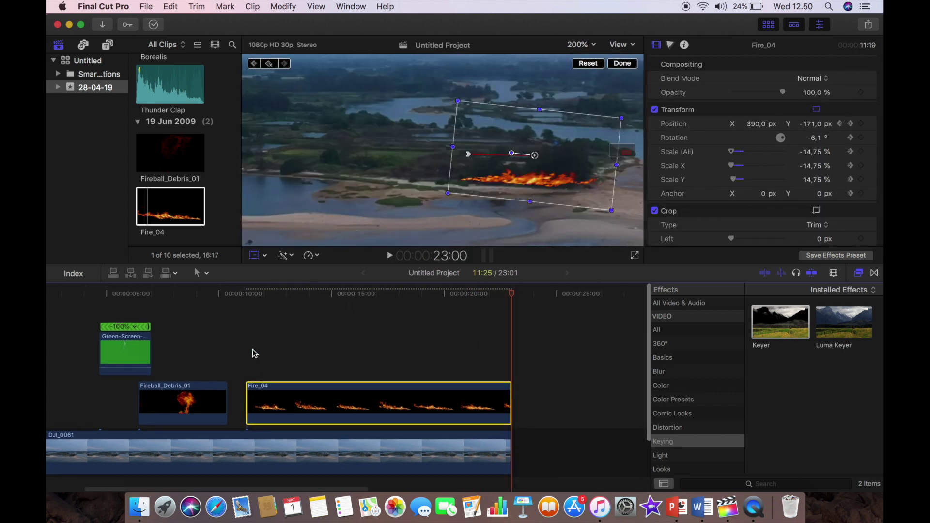
left_click(196, 201)
scroll(204, 174, "up", 10)
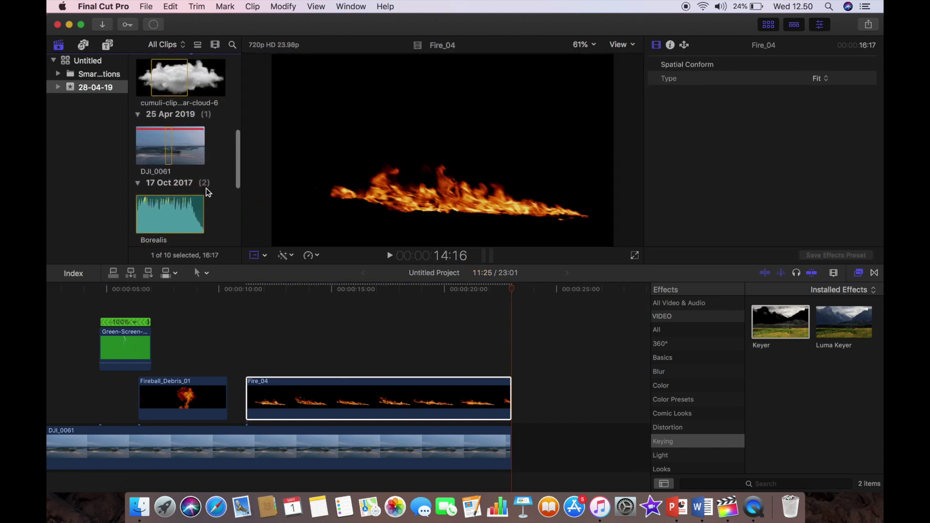
scroll(237, 174, "down", 5)
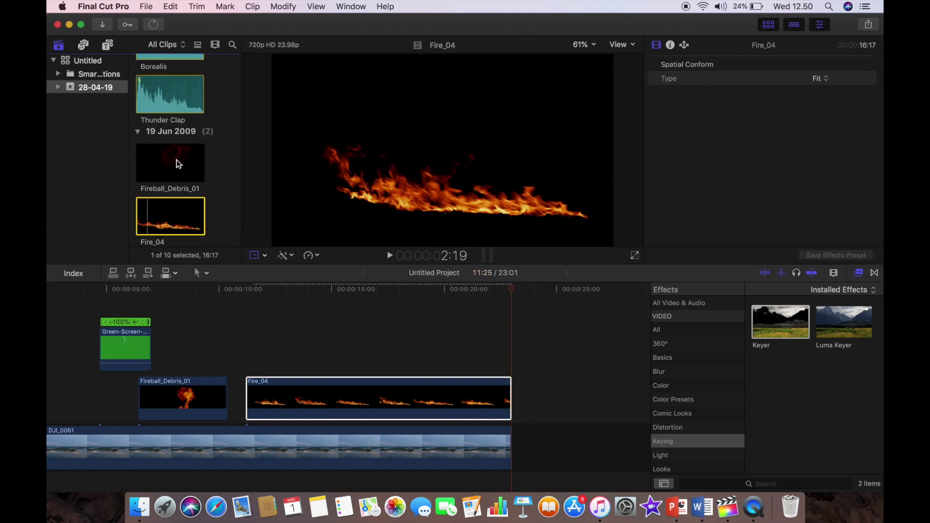
scroll(178, 164, "up", 10)
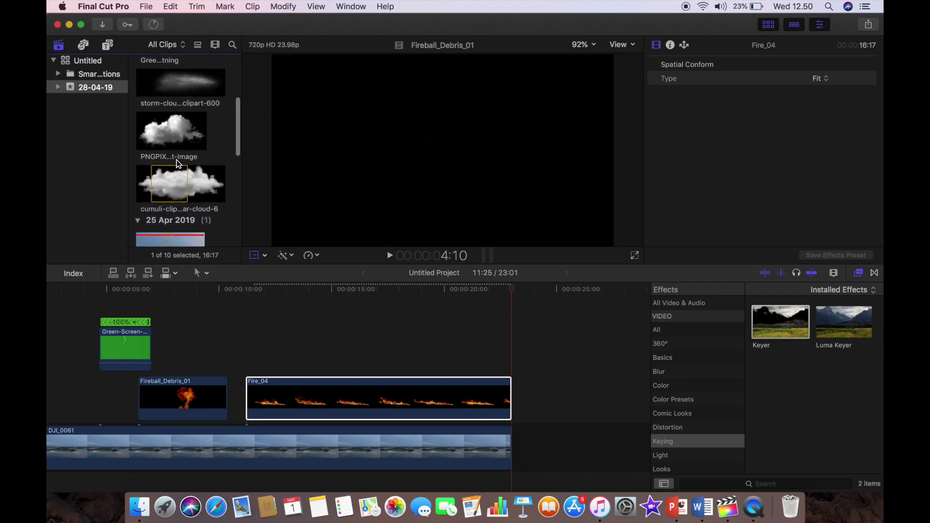
scroll(178, 164, "up", 5)
left_click(170, 142)
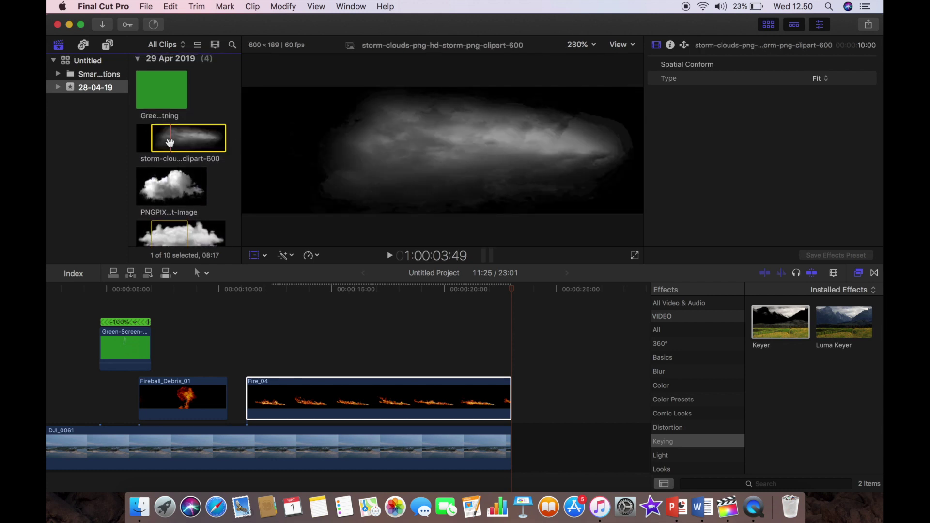
left_click_drag(161, 266, 111, 357)
- Extend the storm-clouds clip at both ends to span the whole project
scroll(111, 357, "left", 4)
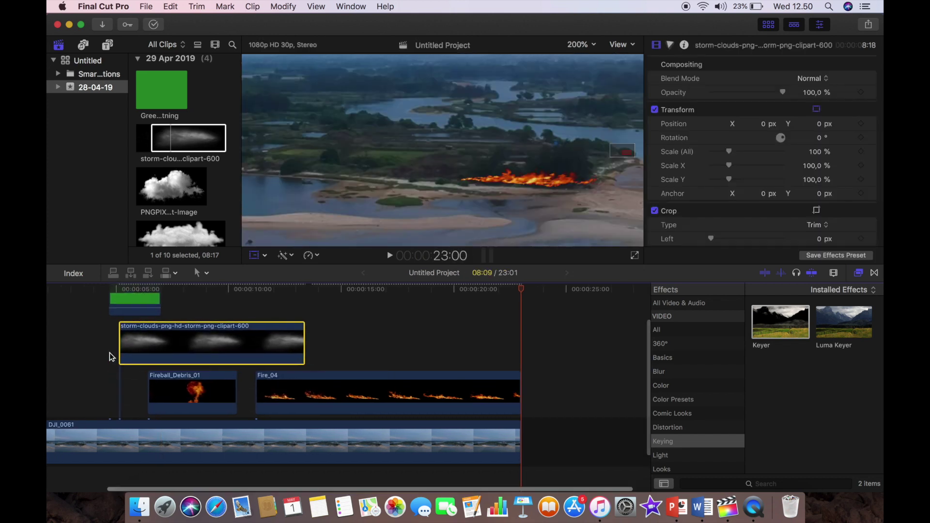
key("shift+t")
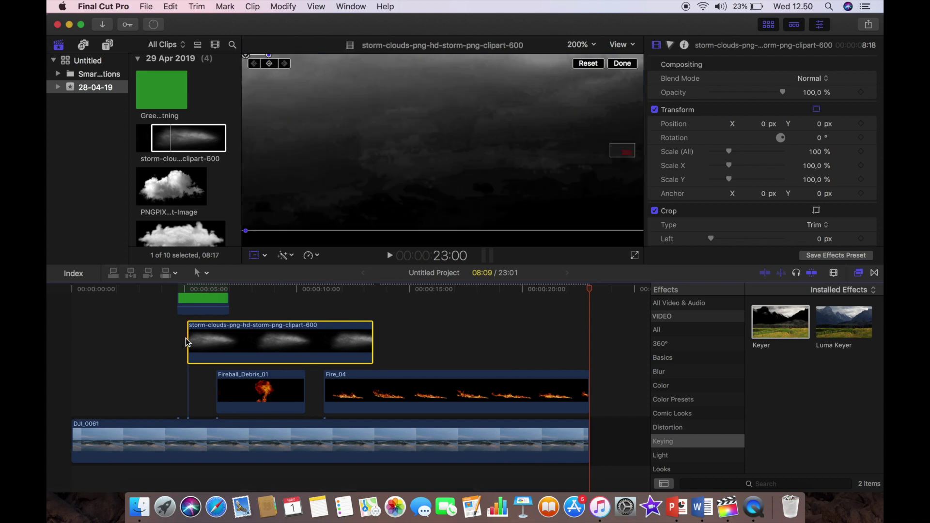
left_click_drag(186, 339, 73, 339)
left_click_drag(373, 352, 585, 375)
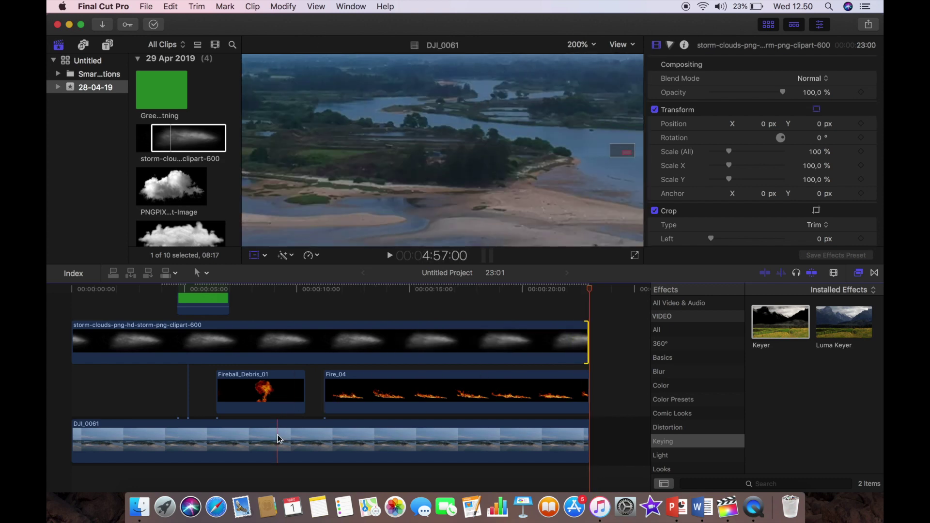
- Set the viewer zoom to Fit so the whole frame is visible
scroll(255, 351, "up", 3)
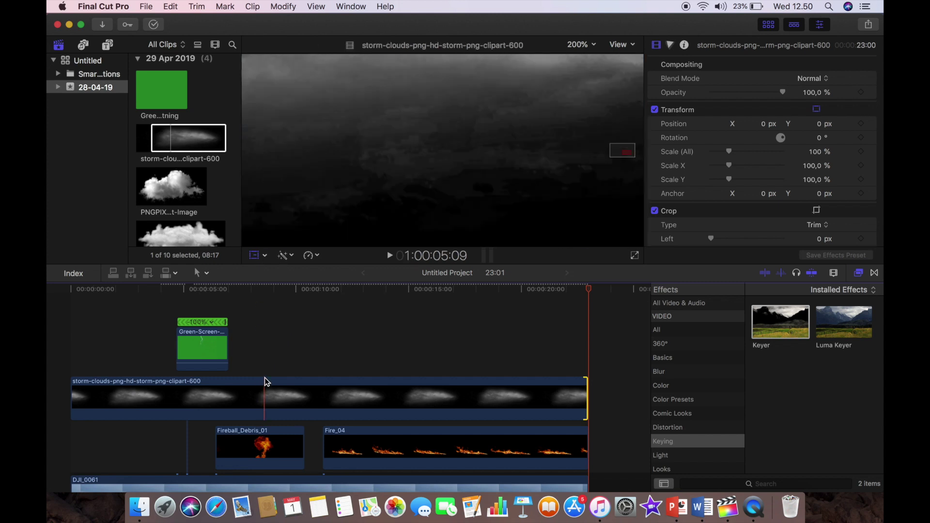
left_click(265, 382)
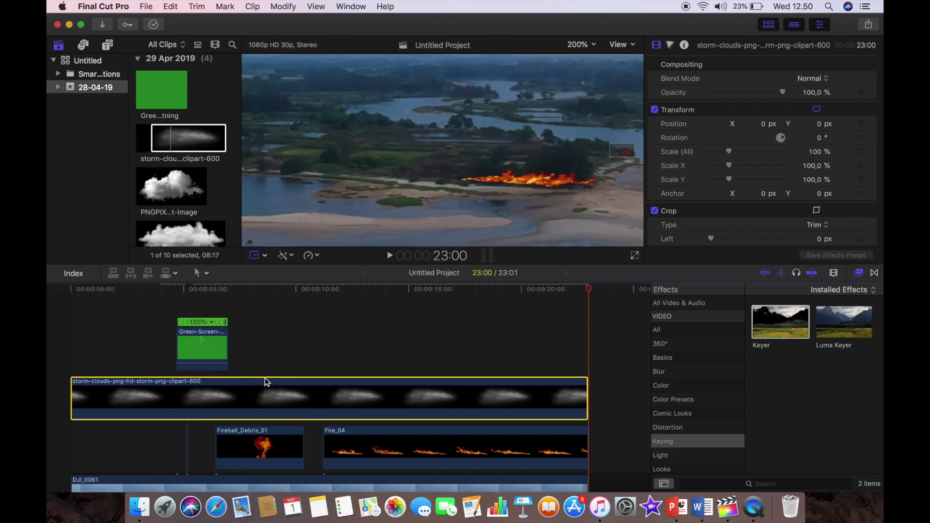
left_click(588, 46)
left_click(587, 56)
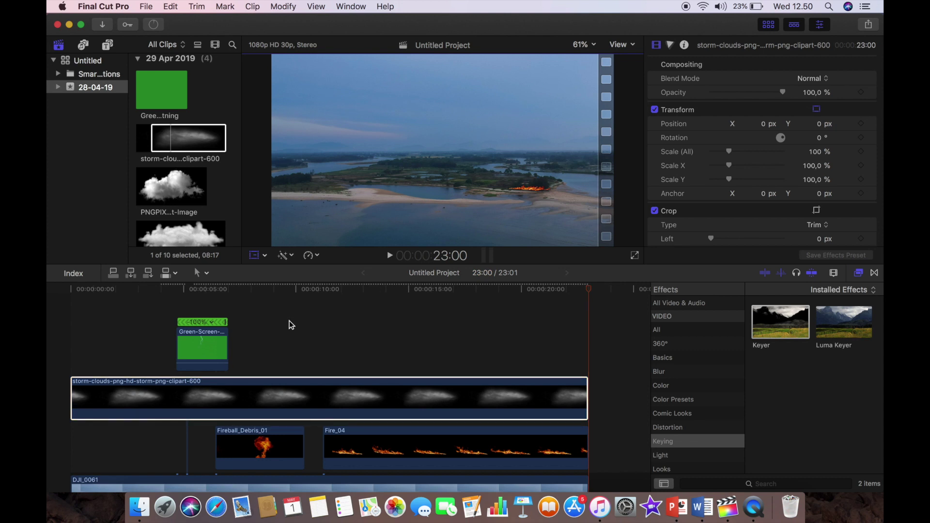
- Move the storm clouds up-left to X -512.4, Y 508.7 px and set 59.75% opacity
left_click(279, 403)
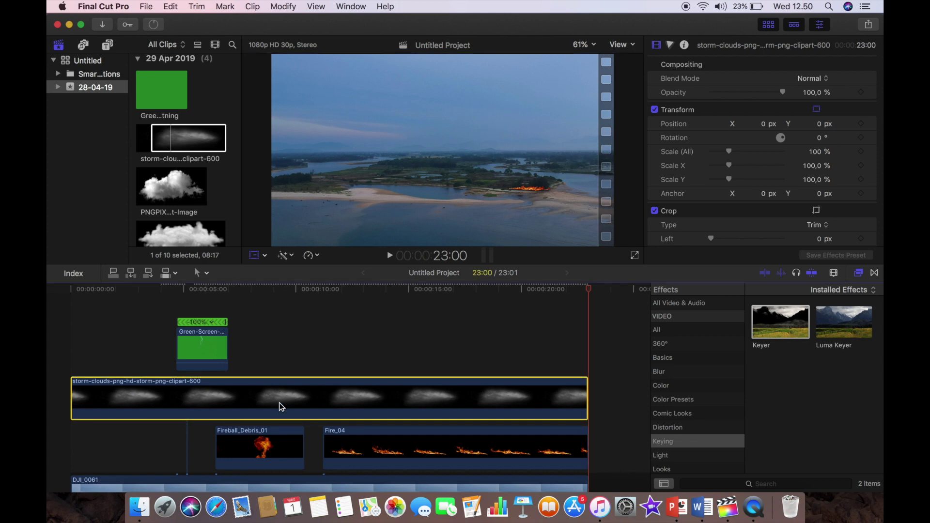
left_click(269, 375)
key("shift+t")
left_click_drag(374, 119, 319, 72)
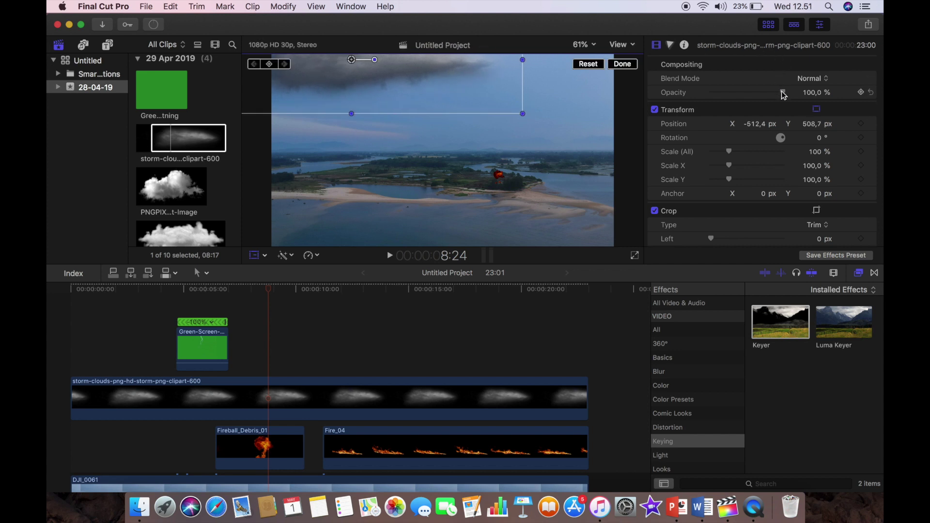
left_click_drag(783, 93, 776, 93)
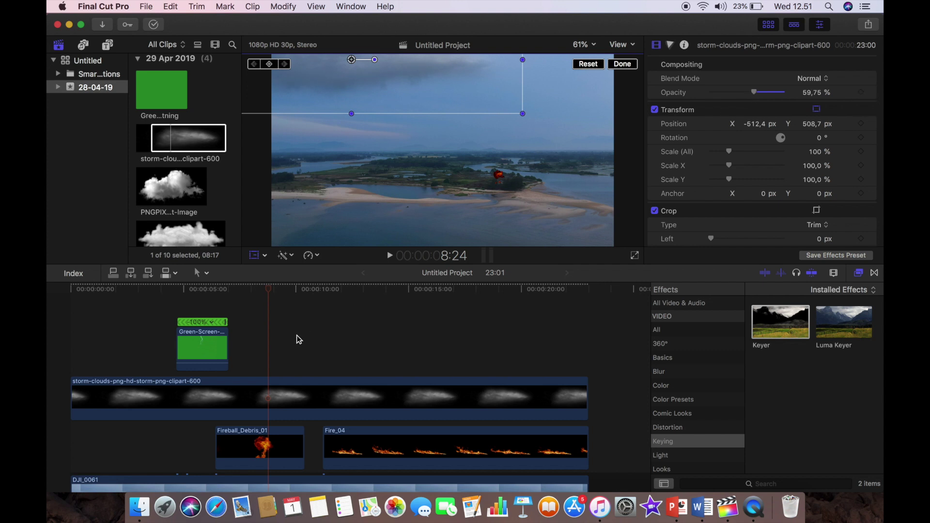
- Add the cumuli-clipart-clear-cloud-6 clip to the timeline and extend it to the project's end
left_click(171, 199)
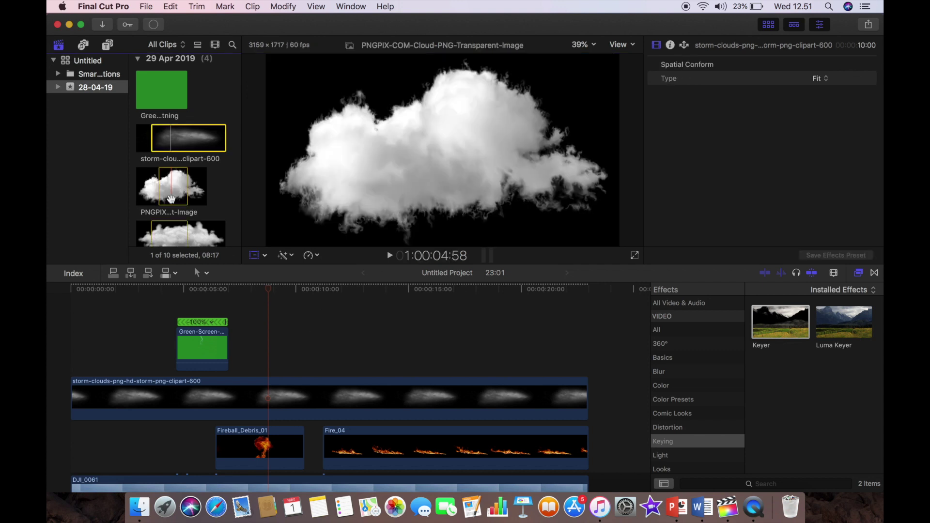
right_click(174, 201)
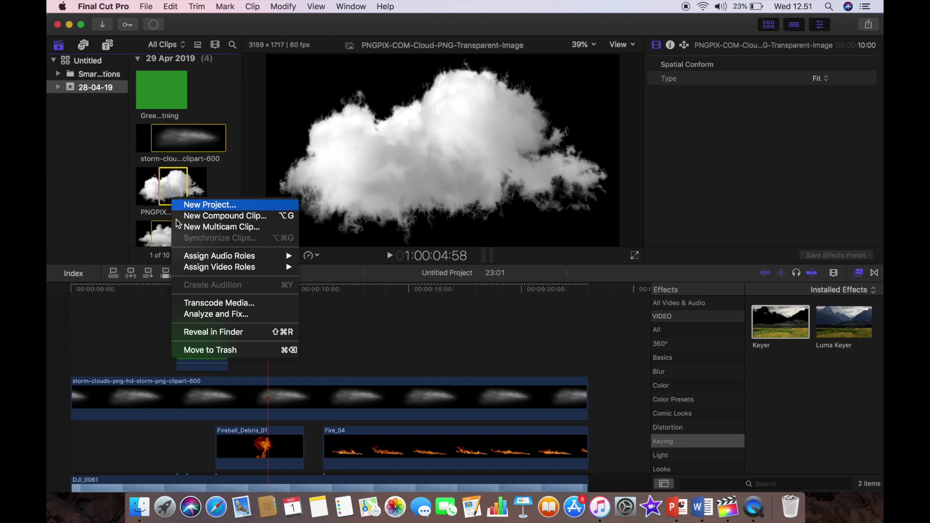
left_click(158, 243)
scroll(159, 233, "down", 1)
left_click(163, 224)
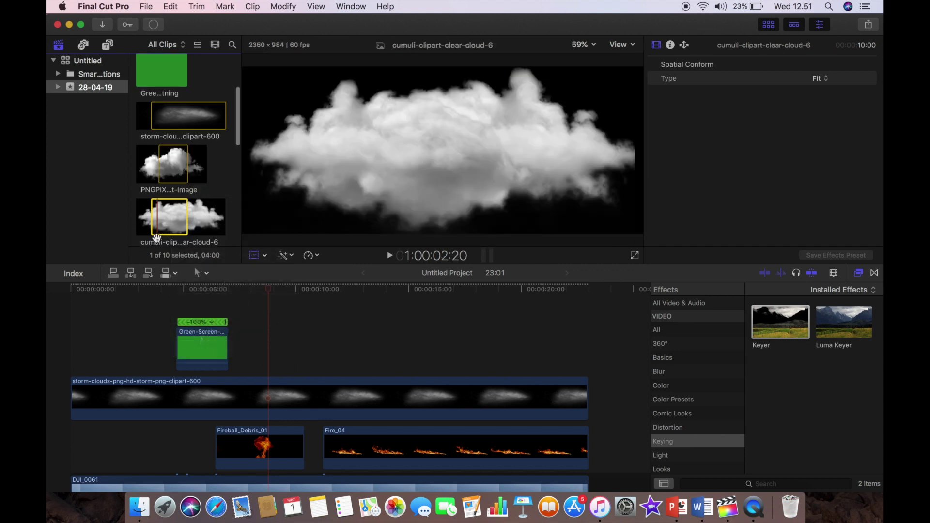
left_click_drag(163, 224, 89, 355)
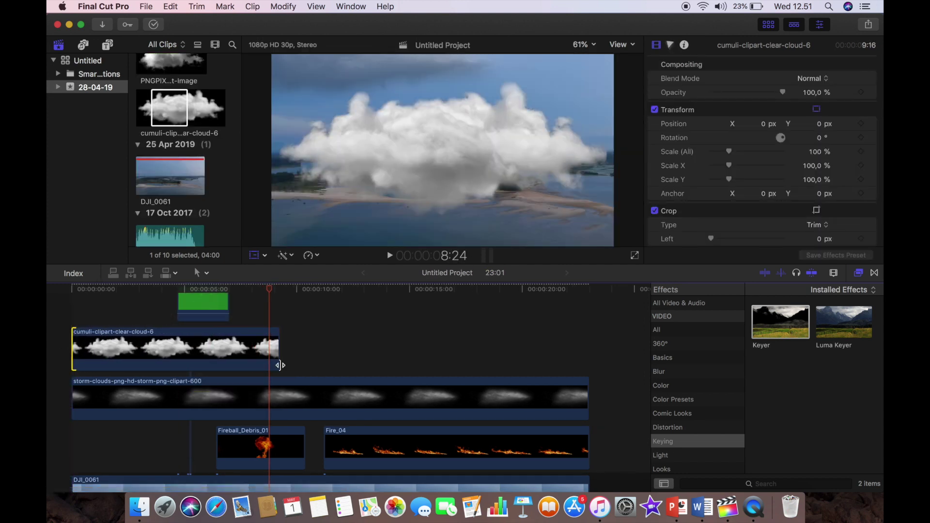
left_click_drag(279, 362, 587, 390)
- Stack the cumuli cloud on top, with the storm clouds beneath it and above the green-screen lightning
scroll(398, 369, "up", 3)
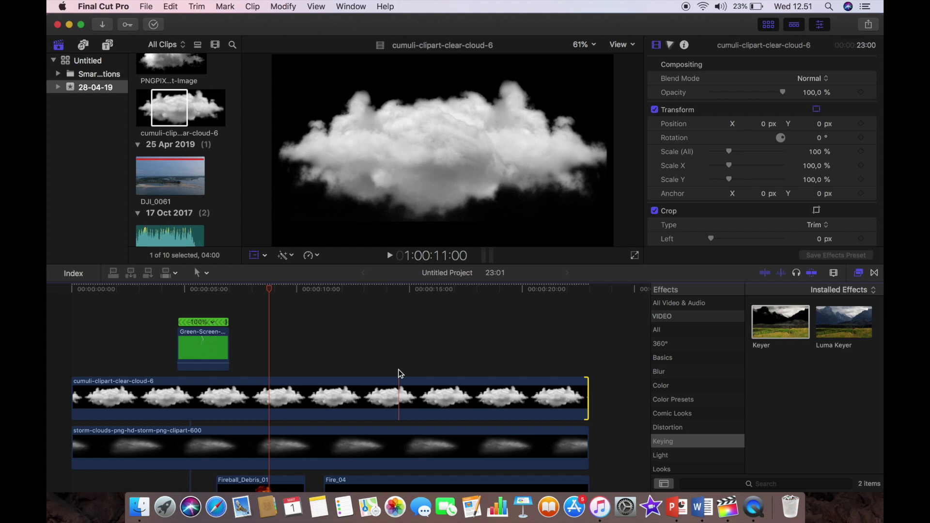
left_click_drag(329, 383, 321, 329)
left_click_drag(311, 421, 310, 379)
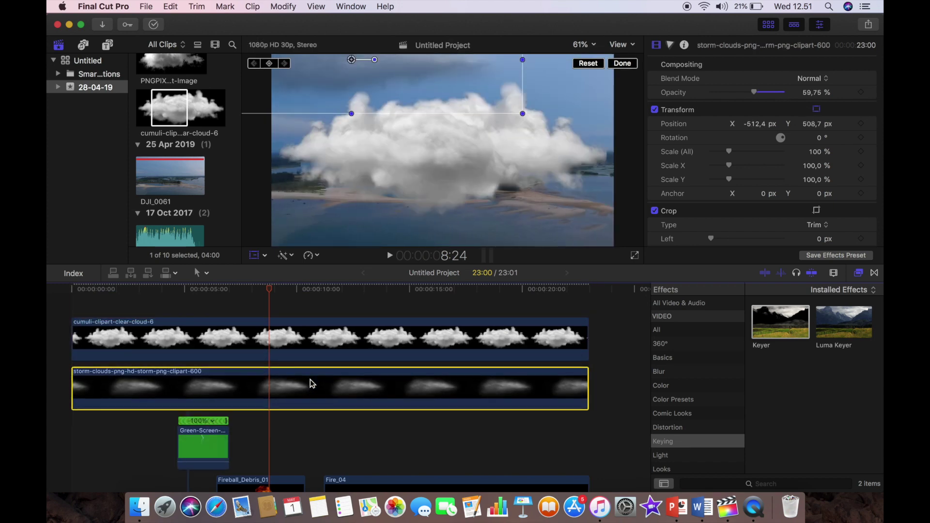
- Raise the cumuli cloud to X 573.3, Y 634.7 px and set its opacity to 56.95%
left_click(348, 321)
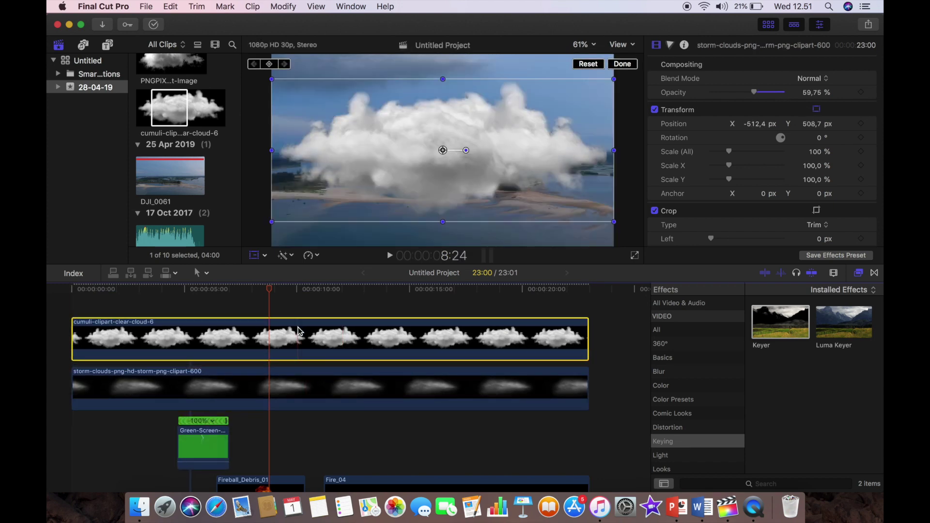
left_click_drag(348, 198, 451, 85)
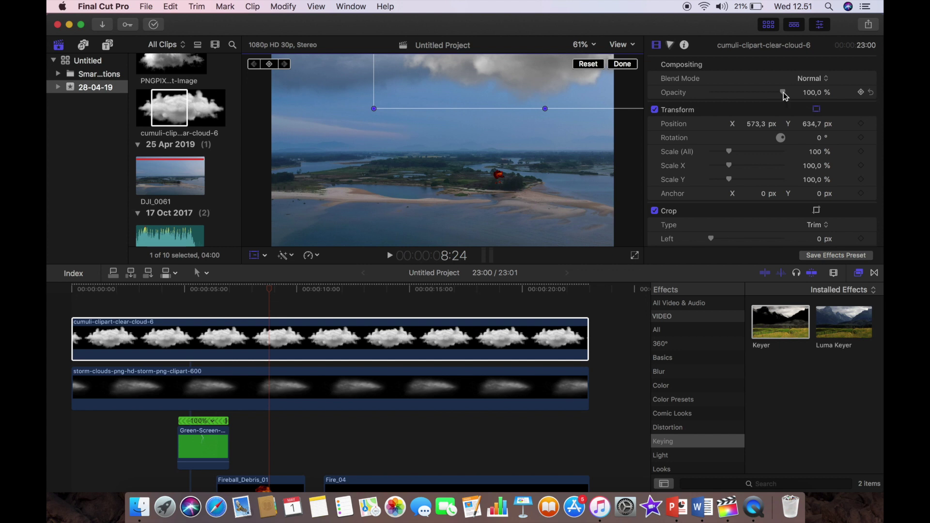
left_click_drag(783, 92, 753, 96)
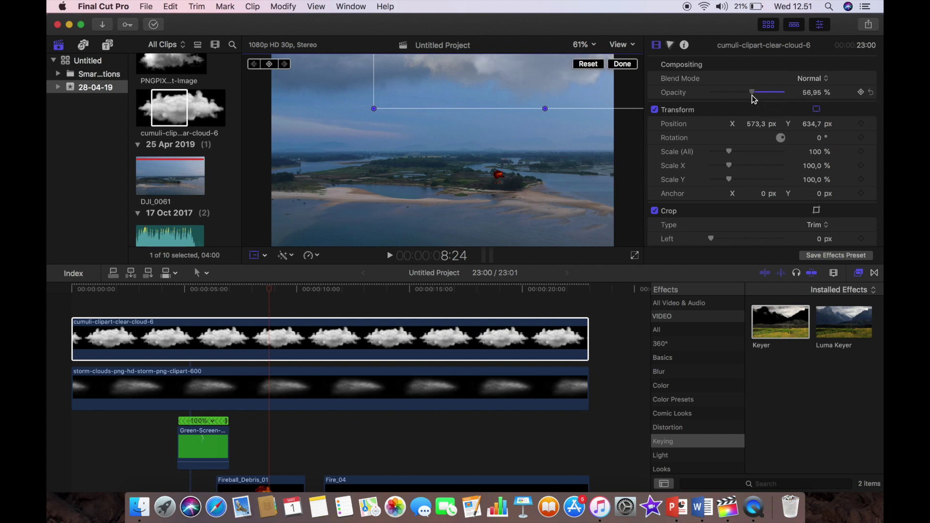
- Give the cumuli cloud a Color Board with darker exposure, brighter highlights, and nudge it right
left_click(670, 45)
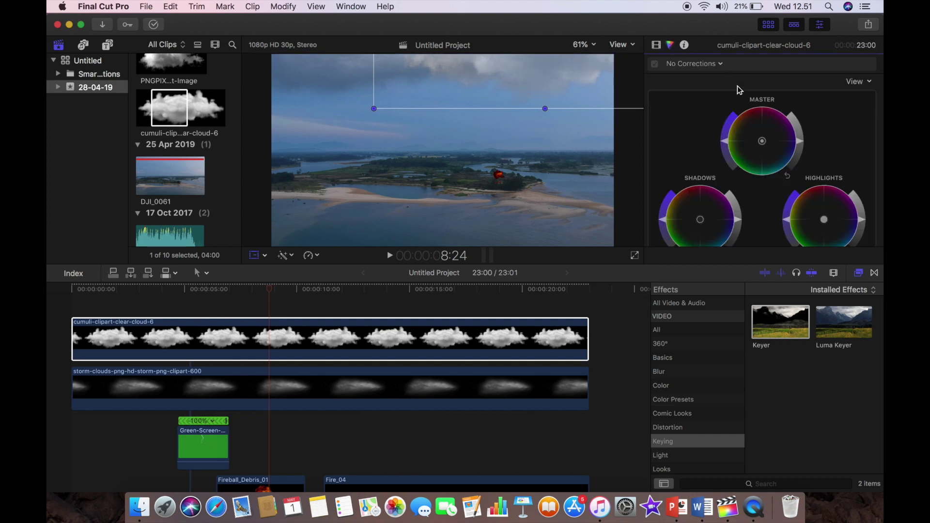
left_click(718, 67)
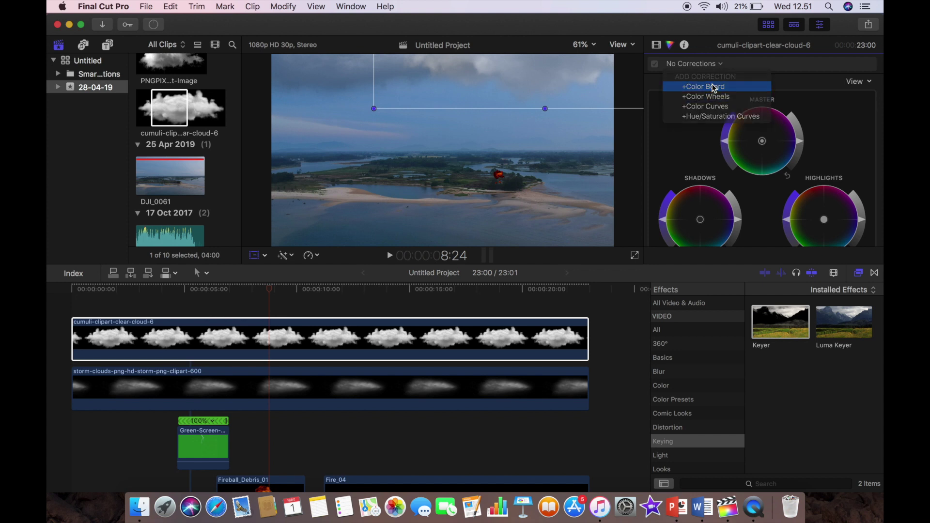
left_click(712, 87)
left_click(806, 81)
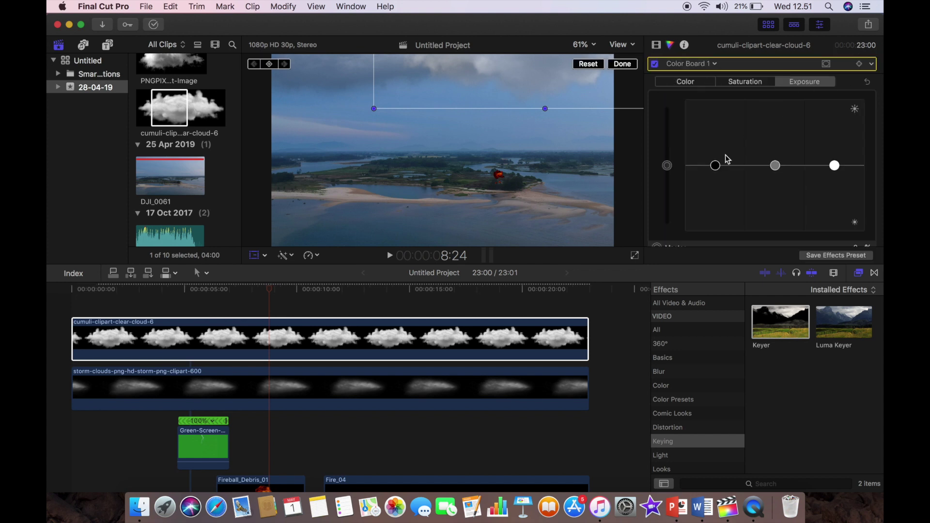
left_click_drag(668, 166, 671, 181)
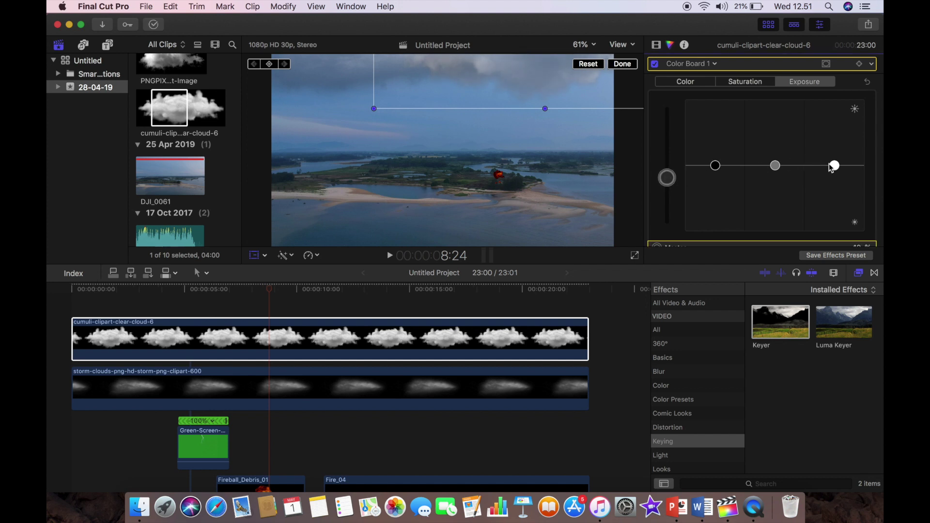
left_click_drag(831, 166, 832, 156)
left_click_drag(673, 182, 672, 187)
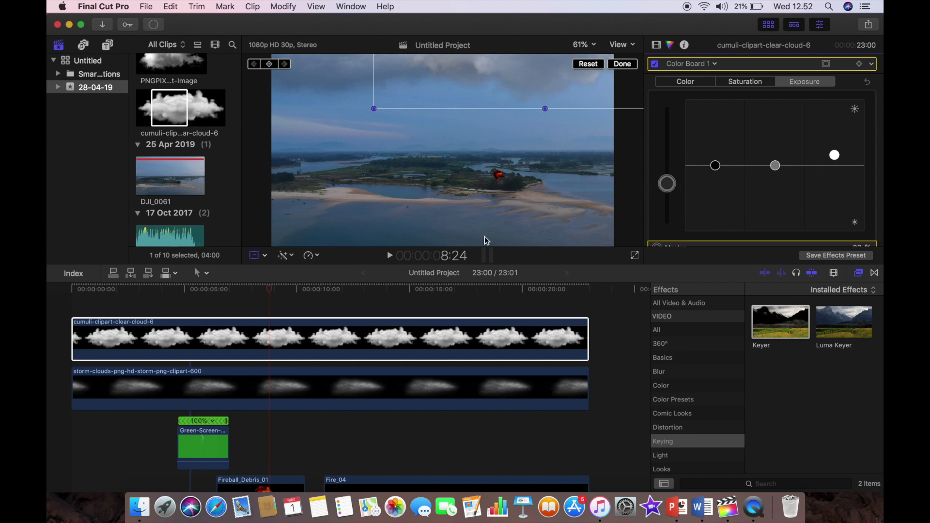
left_click_drag(526, 76, 538, 74)
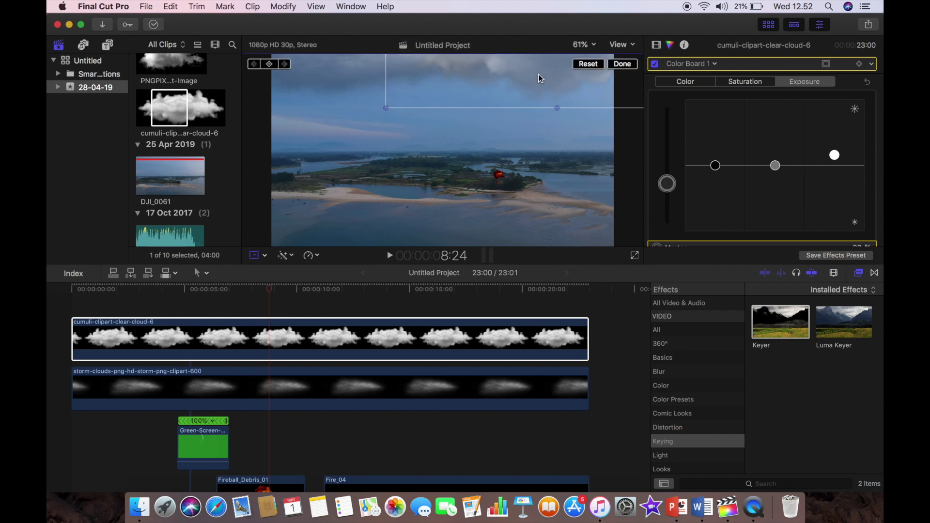
- Play back the composite from 3:02 to review it
left_click(236, 308)
scroll(237, 307, "down", 5)
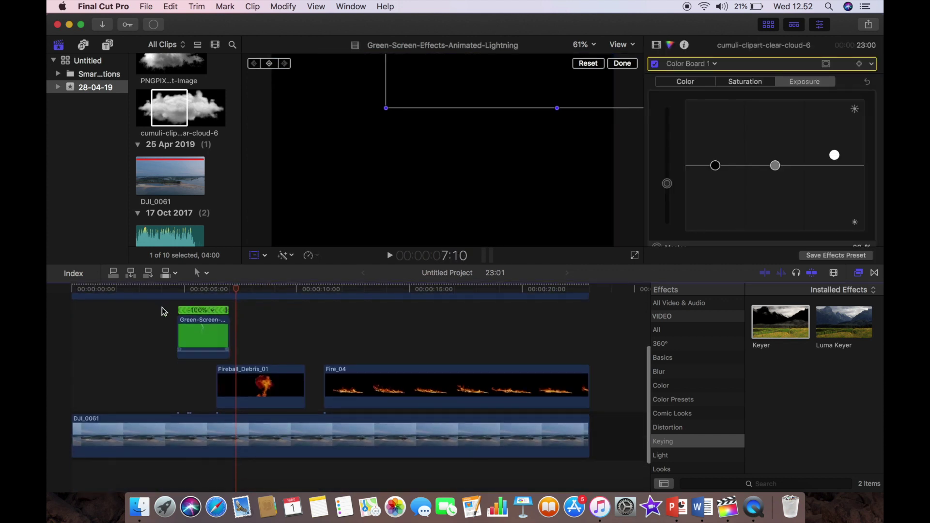
left_click(141, 325)
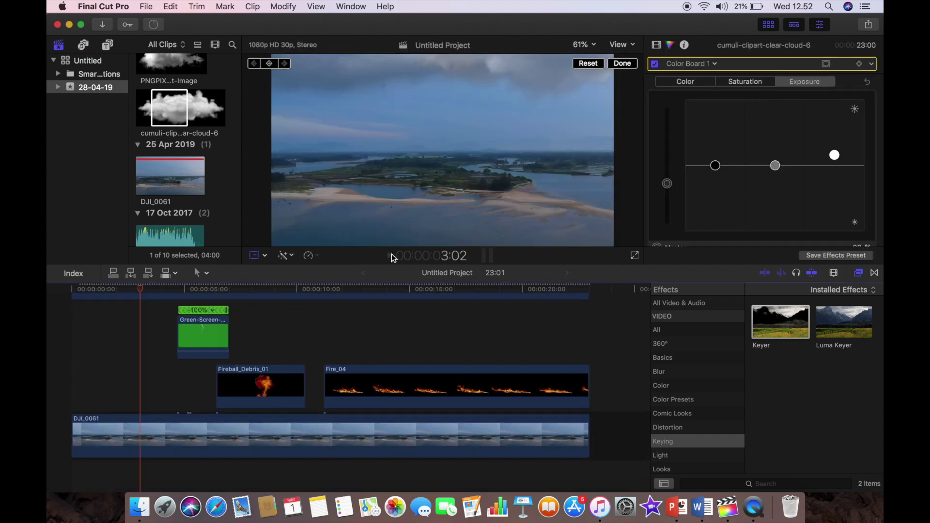
left_click(392, 257)
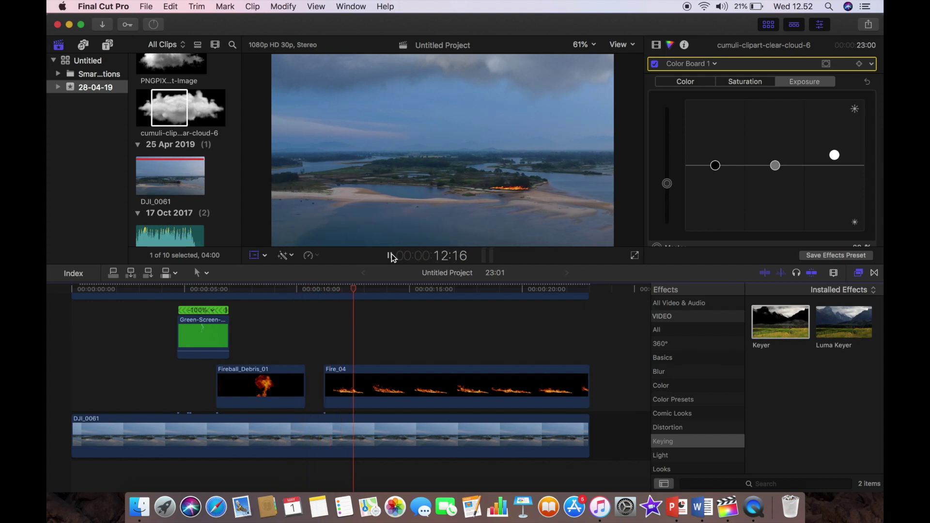
left_click(391, 256)
left_click(391, 256)
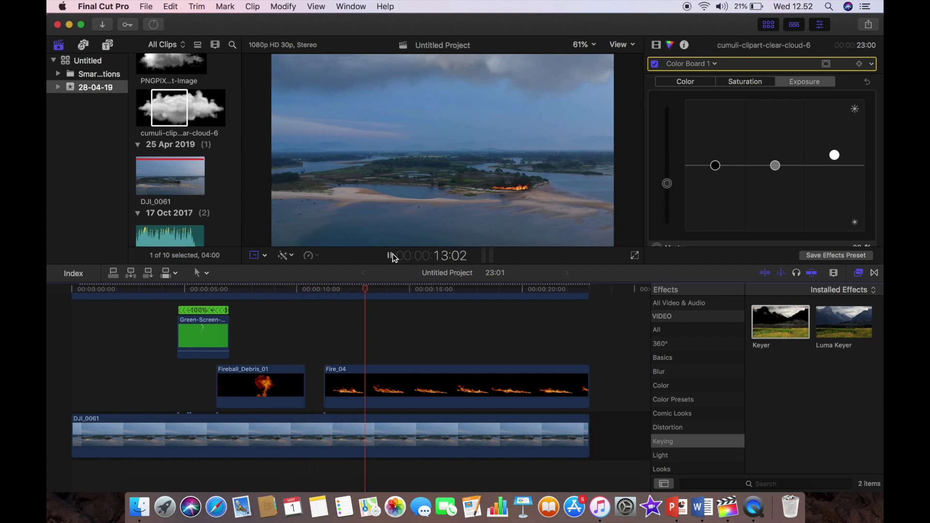
- Select the Fireball_Debris_01 clip in the timeline
left_click(279, 372)
left_click(399, 373)
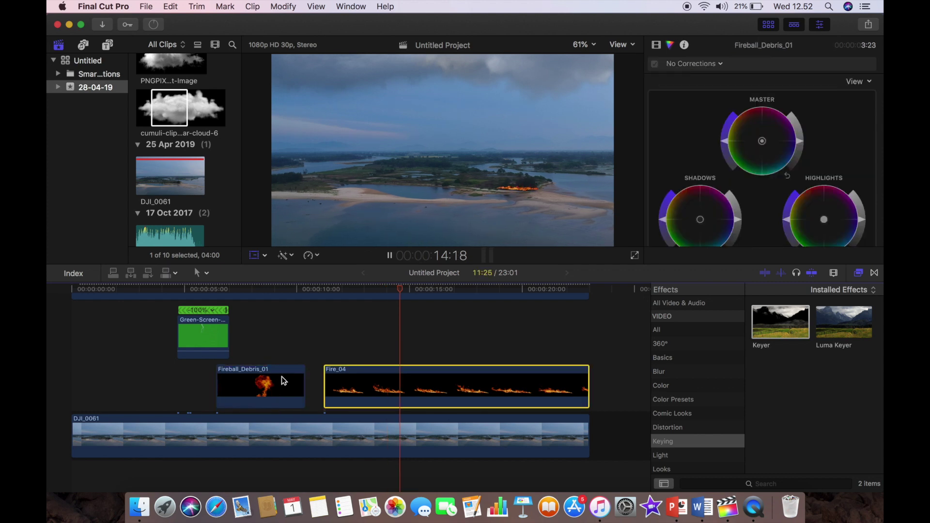
left_click(272, 388)
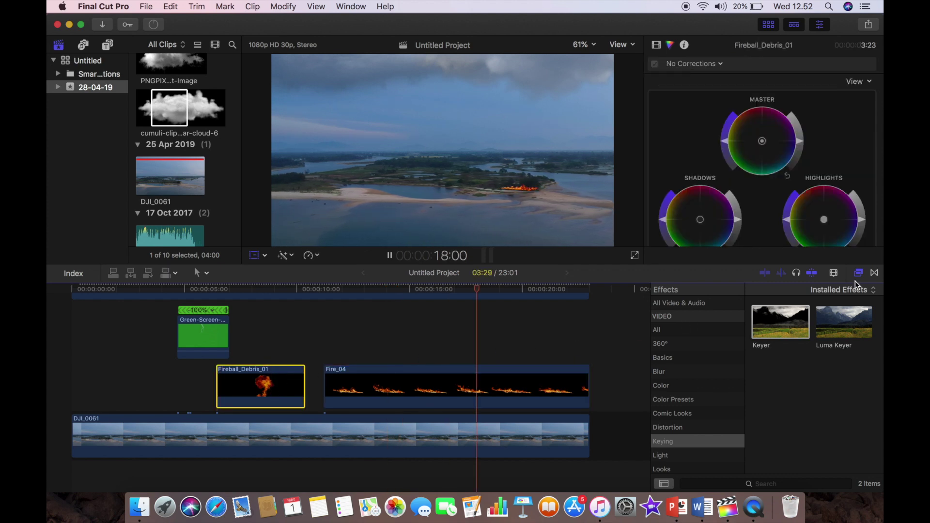
- Apply the Focus blur to Fireball_Debris_01 and set its Amount to 20.08
left_click(673, 373)
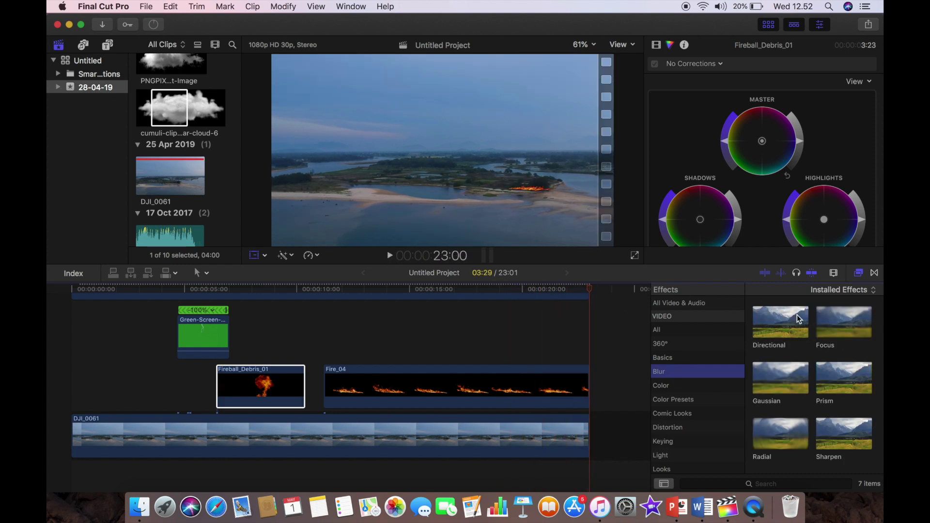
left_click(262, 336)
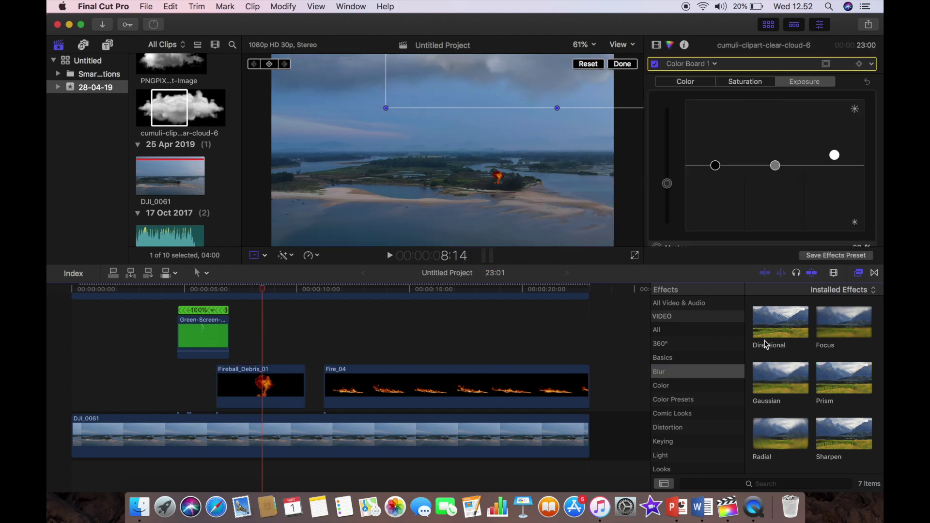
left_click(277, 393)
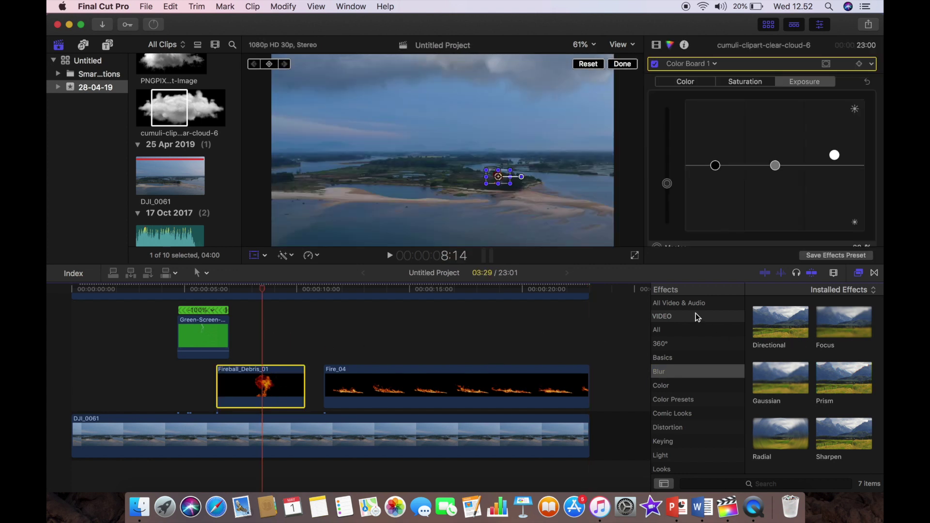
left_click_drag(838, 328, 252, 393)
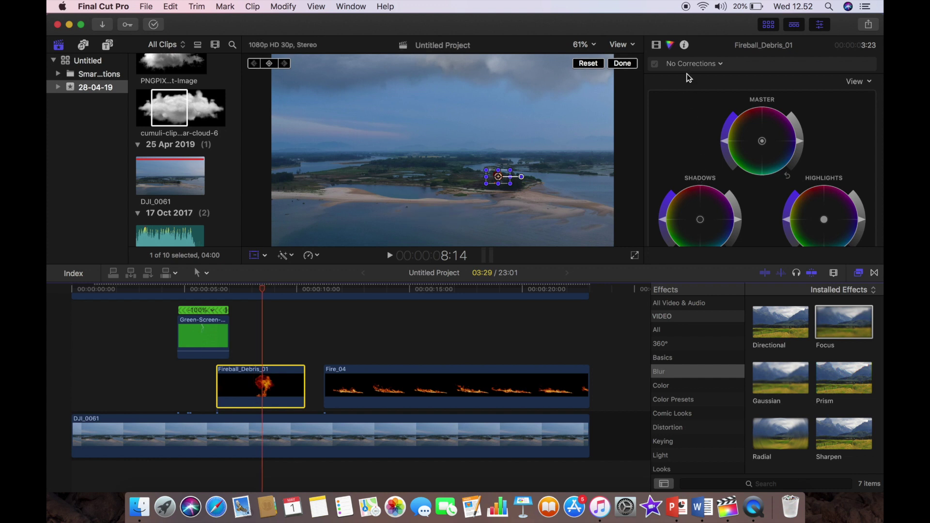
left_click(655, 46)
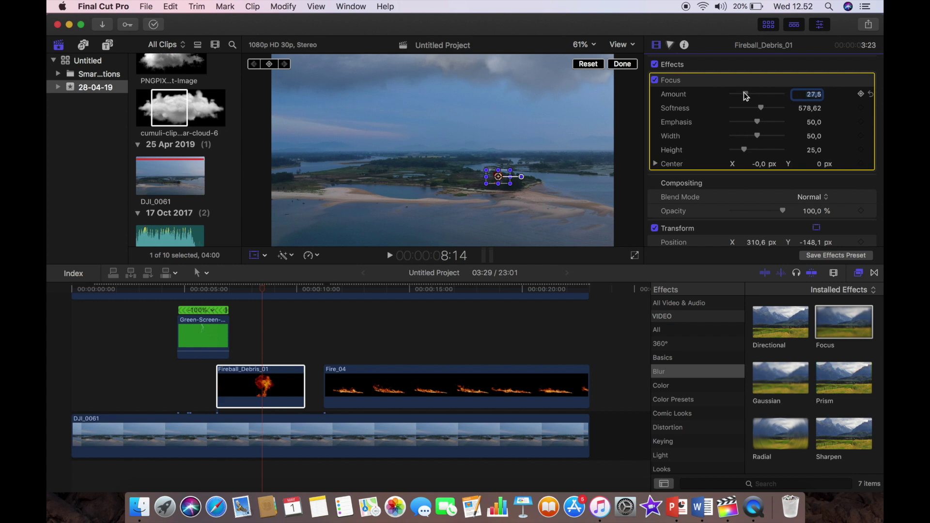
left_click_drag(743, 92, 743, 92)
- Apply the Focus blur to the Fire_04 clip as well
left_click(476, 381)
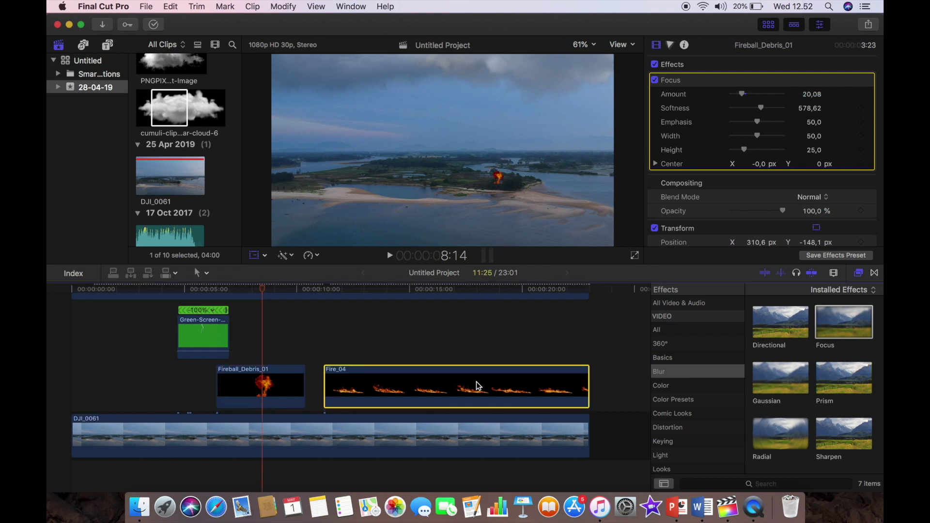
left_click_drag(845, 307, 528, 382)
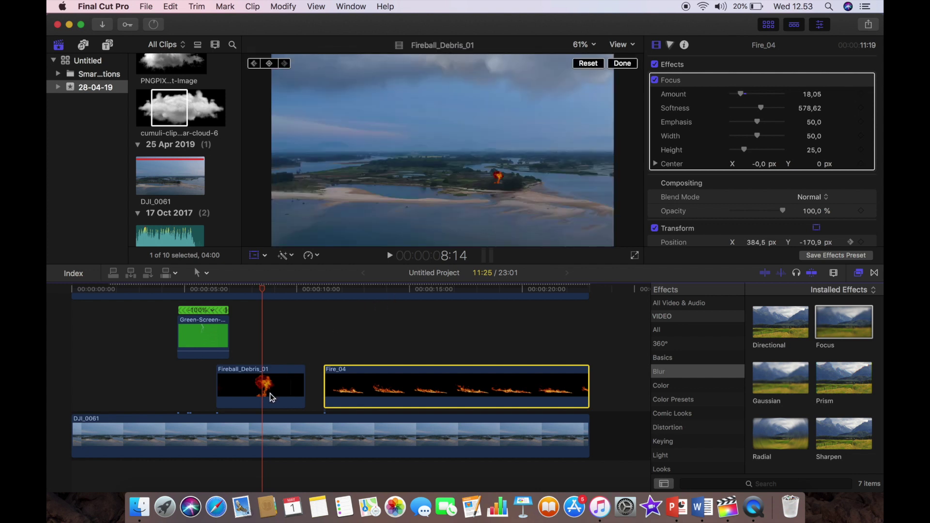
left_click(270, 393)
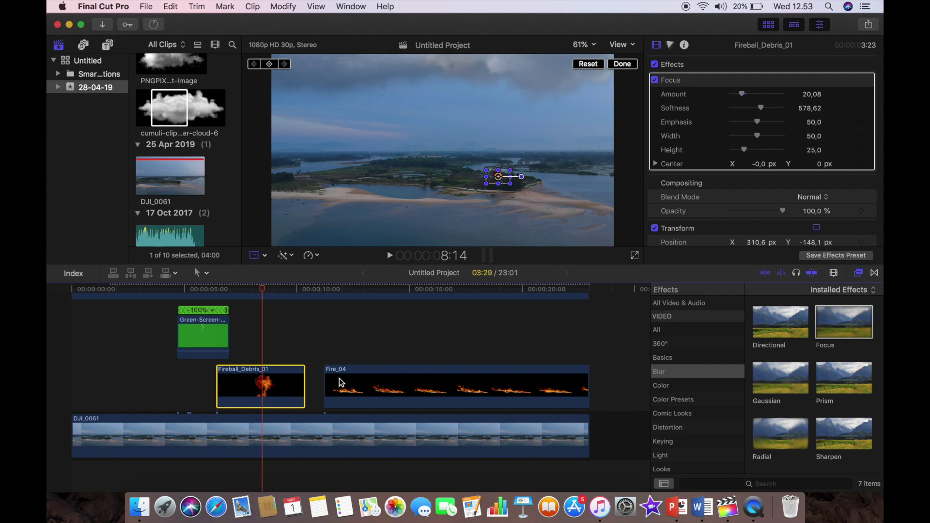
- Set the Fire_04 clip's Focus blur Amount to 18.05
left_click(402, 378)
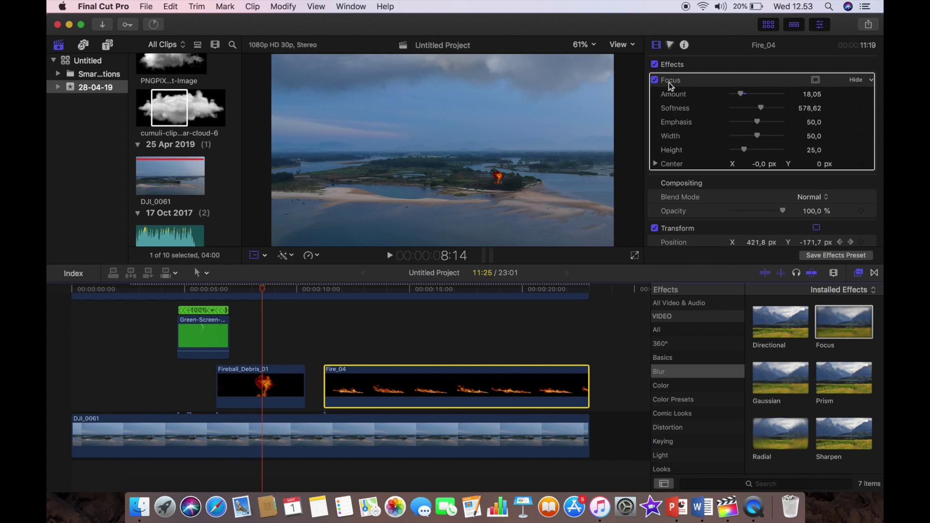
left_click(656, 46)
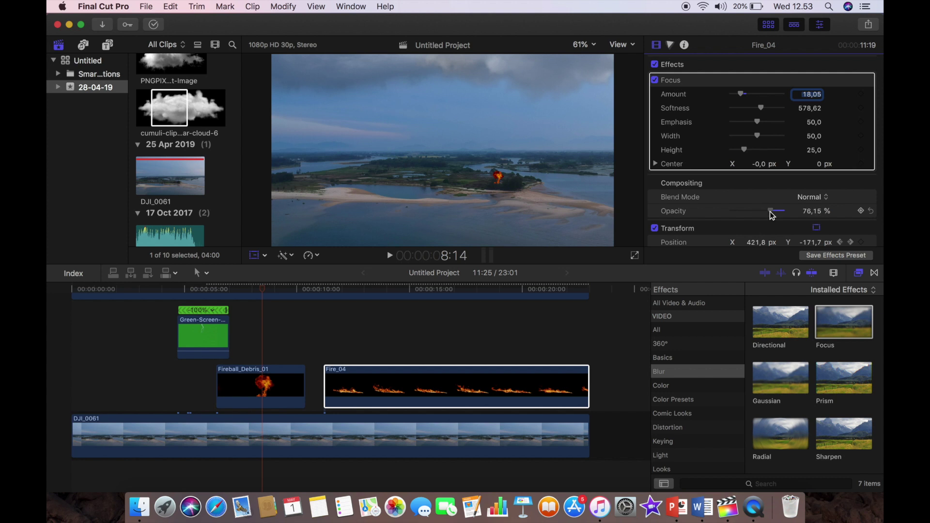
left_click(511, 377)
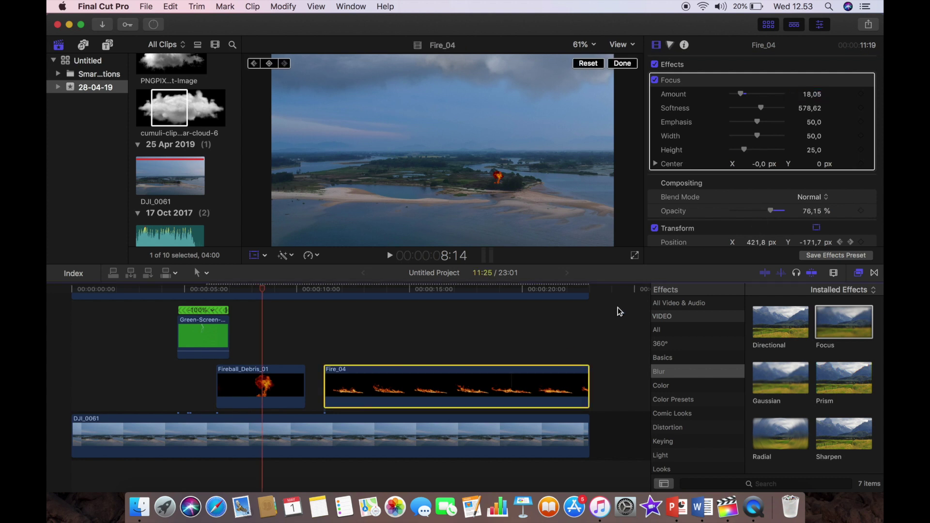
- Lower the cumuli cloud overlay's opacity to 51.89%
key("shift+t")
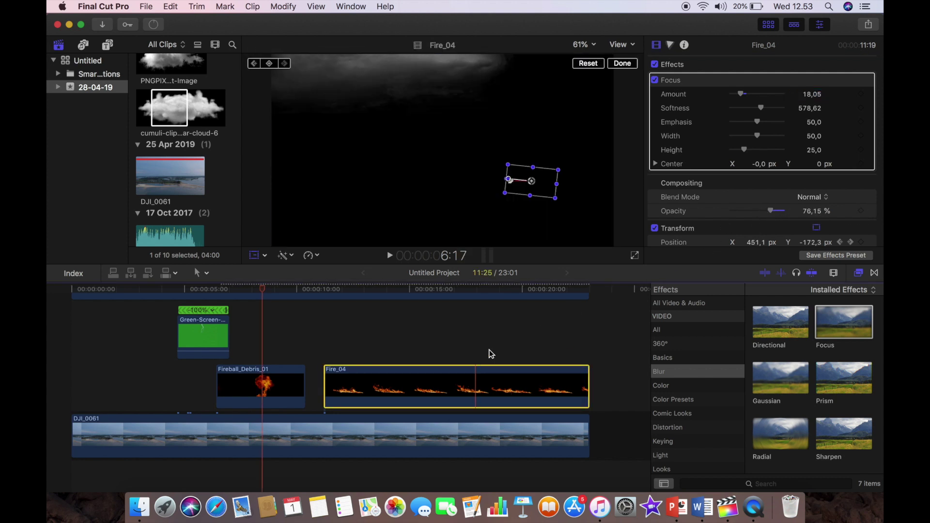
left_click(488, 353)
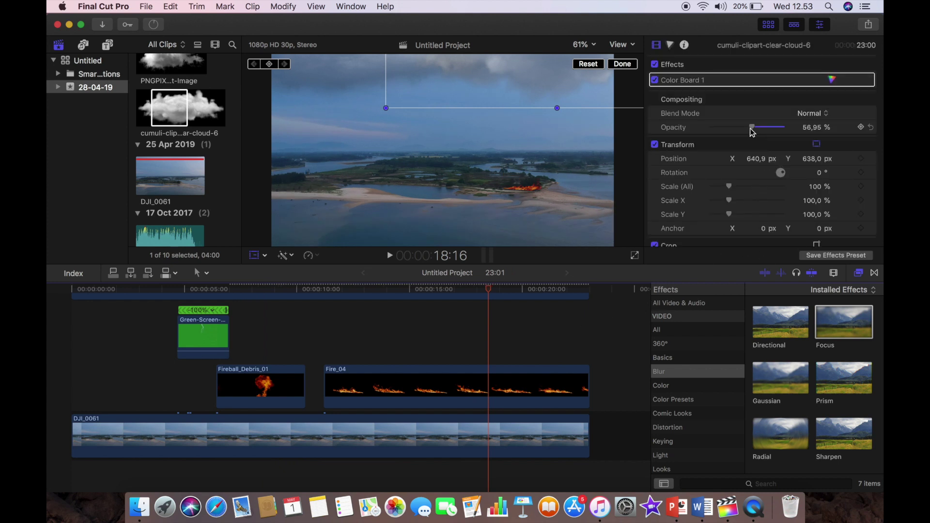
left_click_drag(751, 130, 750, 131)
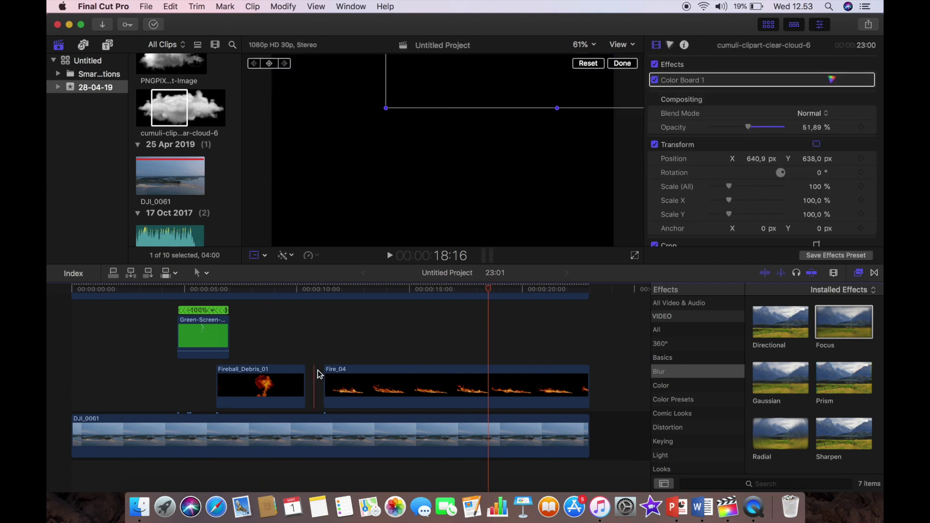
- Lower Fireball_Debris_01's opacity to 83.56%
left_click(278, 359)
left_click(275, 382)
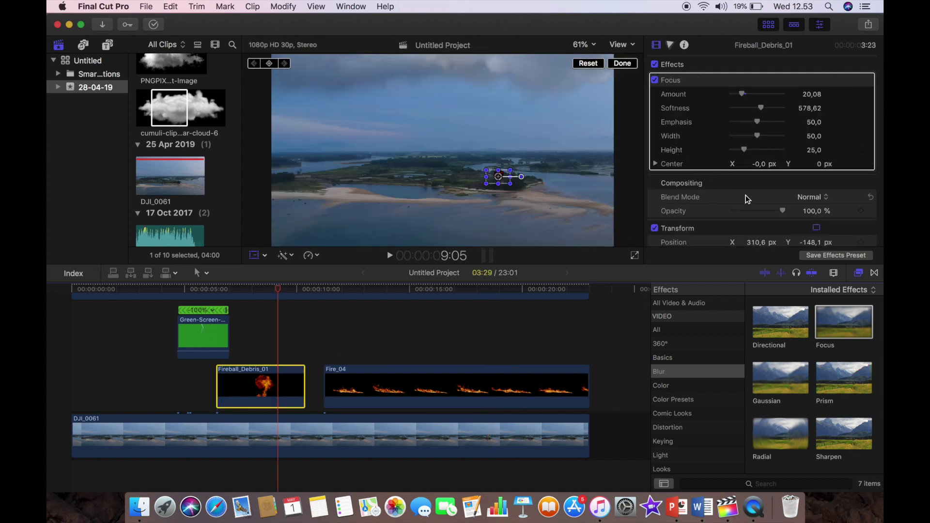
left_click_drag(782, 212, 778, 215)
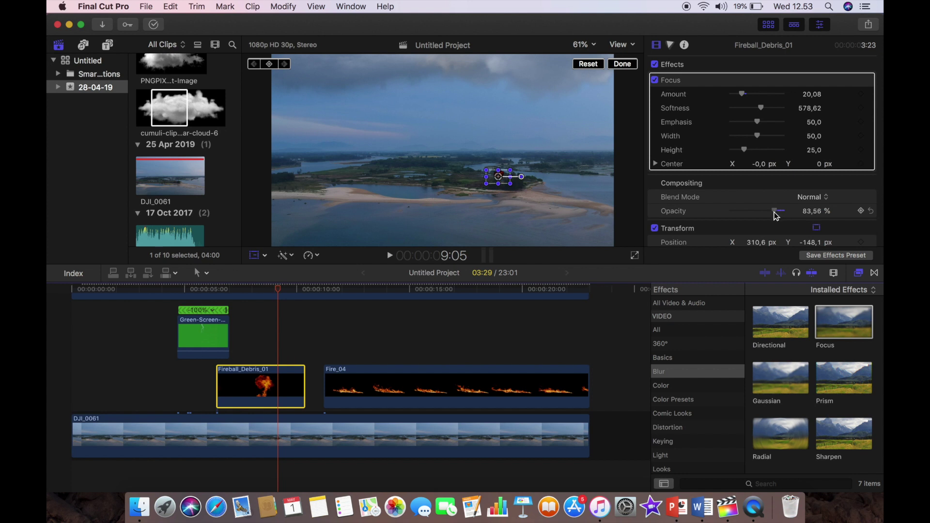
left_click(399, 332)
left_click(157, 335)
left_click(389, 255)
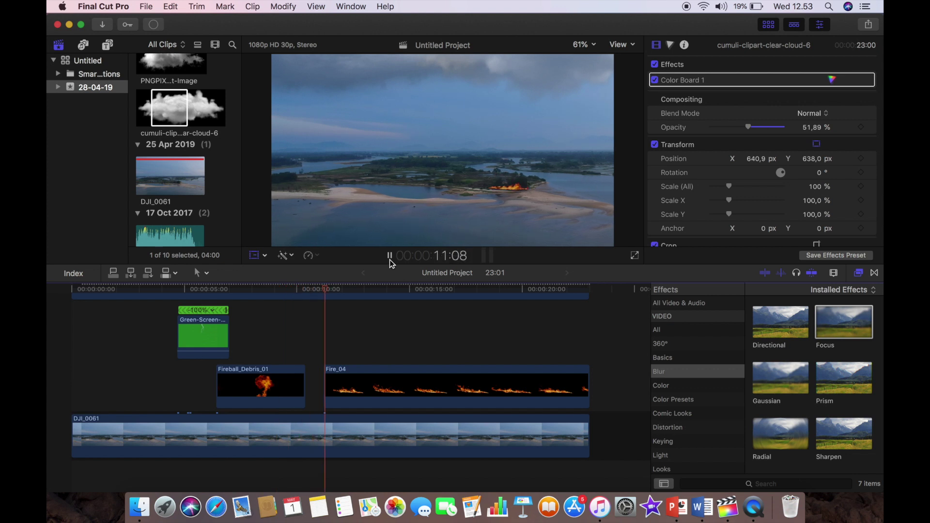
left_click(390, 257)
key("shift+t")
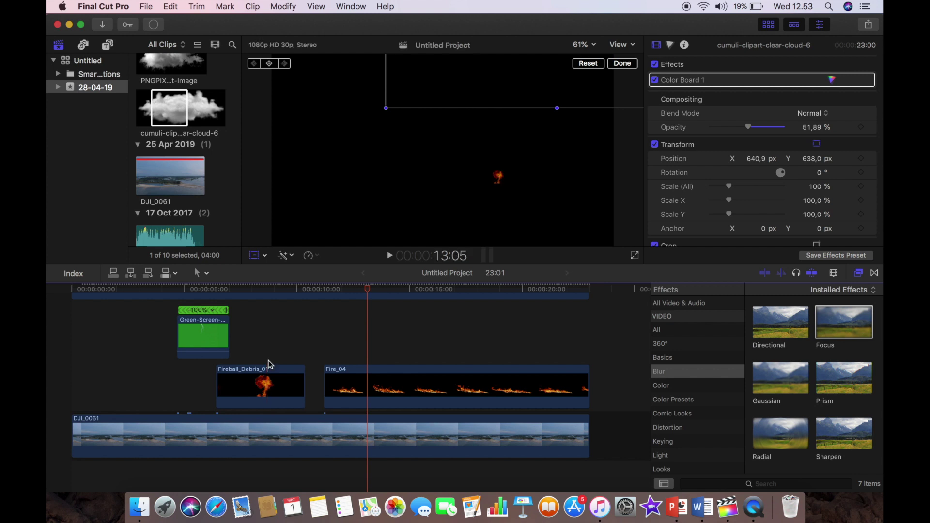
left_click(269, 363)
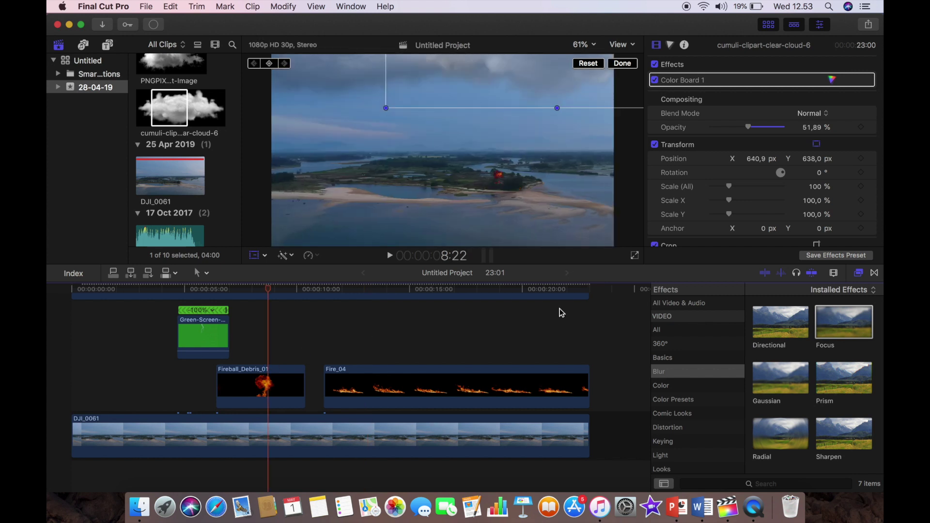
- Add a Cross Dissolve only at the end of Fireball_Debris_01
left_click(874, 273)
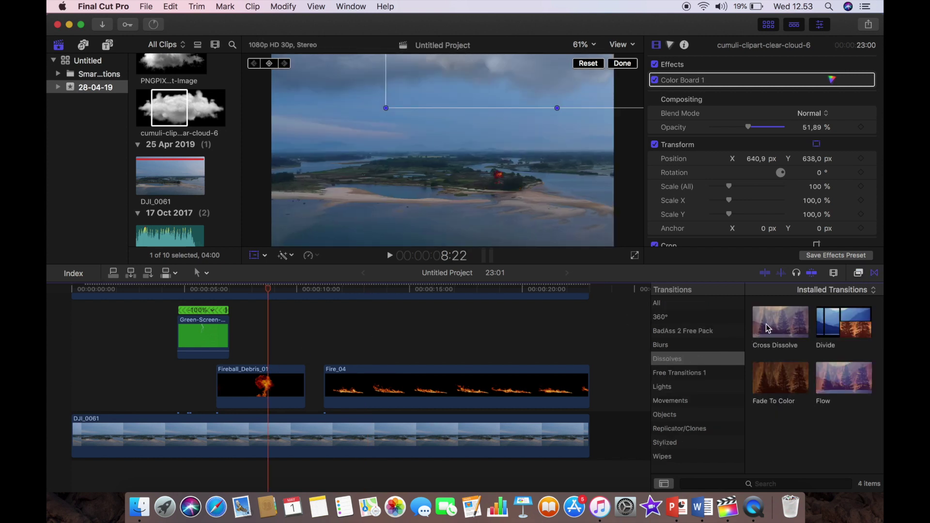
left_click_drag(768, 327, 261, 385)
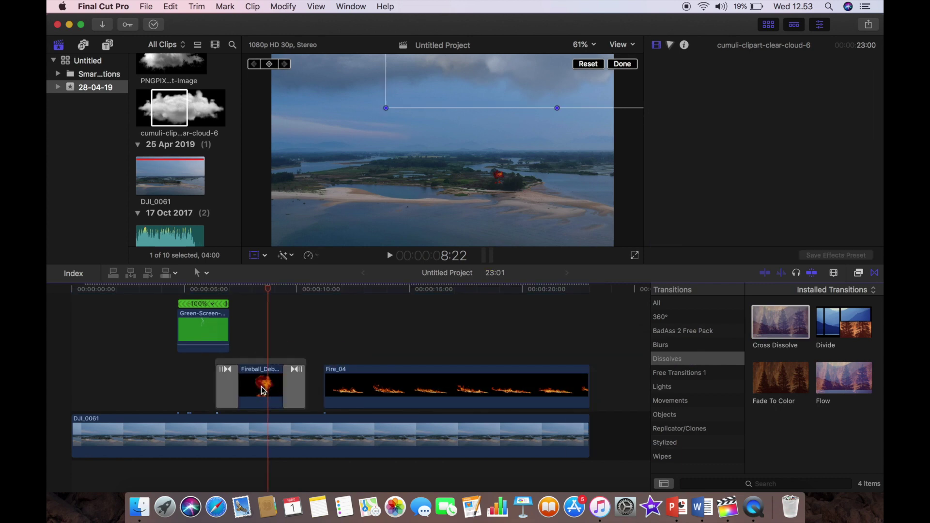
left_click(225, 377)
key("Delete")
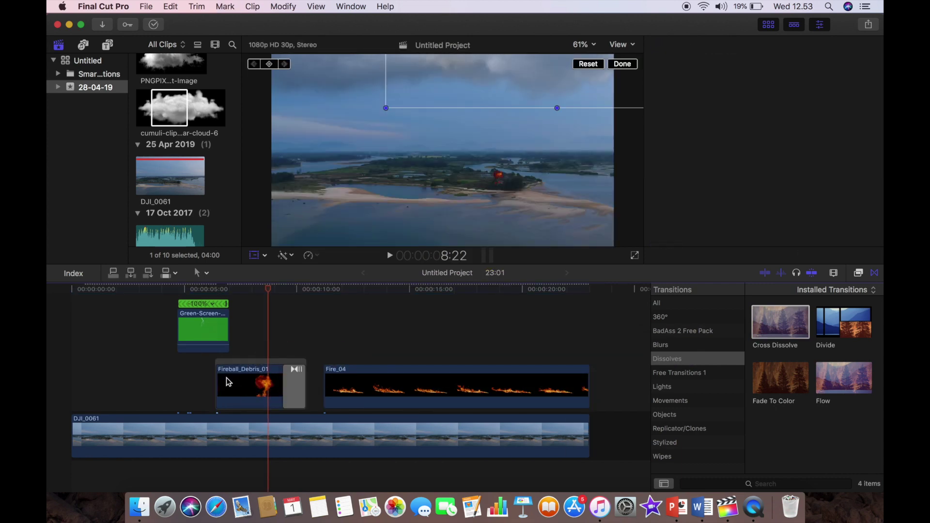
- Give Fire_04 only an opening Cross Dissolve, stretched to 11:25 across the clip
left_click_drag(781, 316, 438, 388)
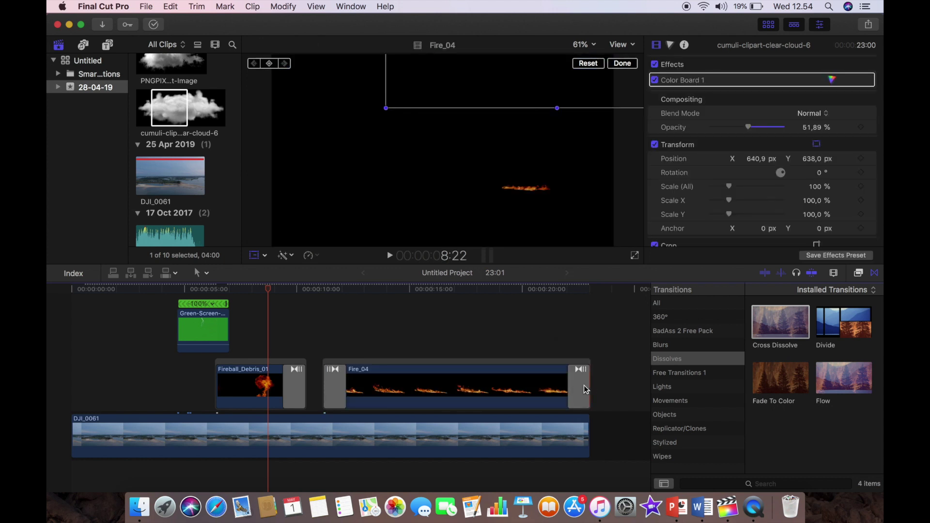
left_click(583, 386)
key("Delete")
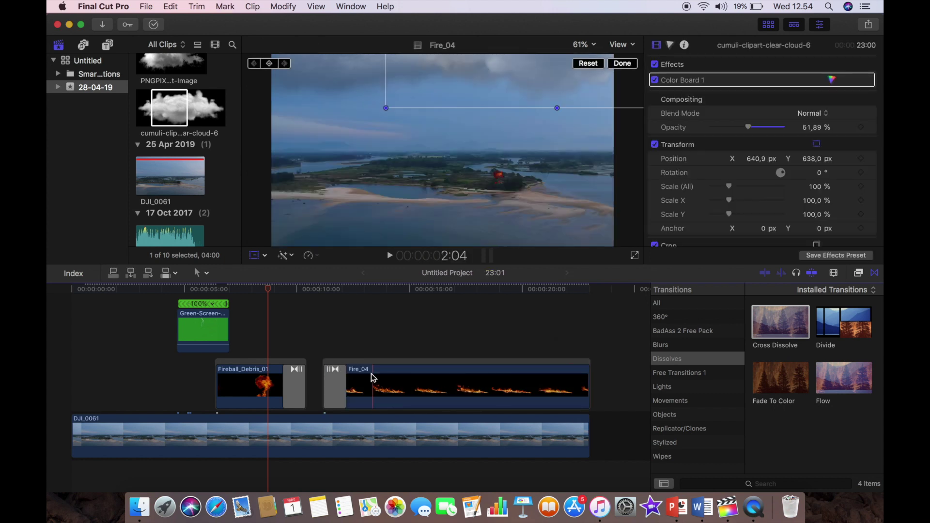
left_click_drag(343, 385, 602, 390)
- Add the Thunder Clap sound under the drone shot and shorten its end
scroll(497, 373, "down", 3)
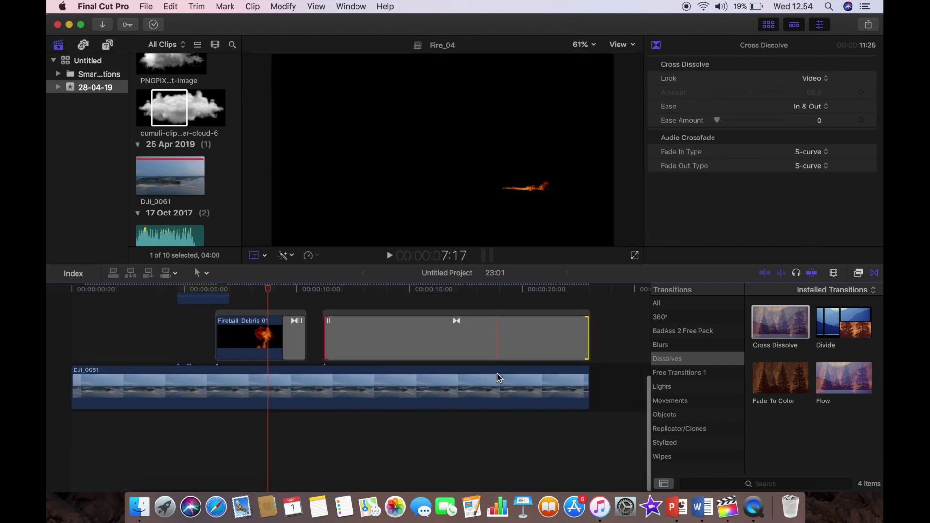
scroll(186, 196, "down", 4)
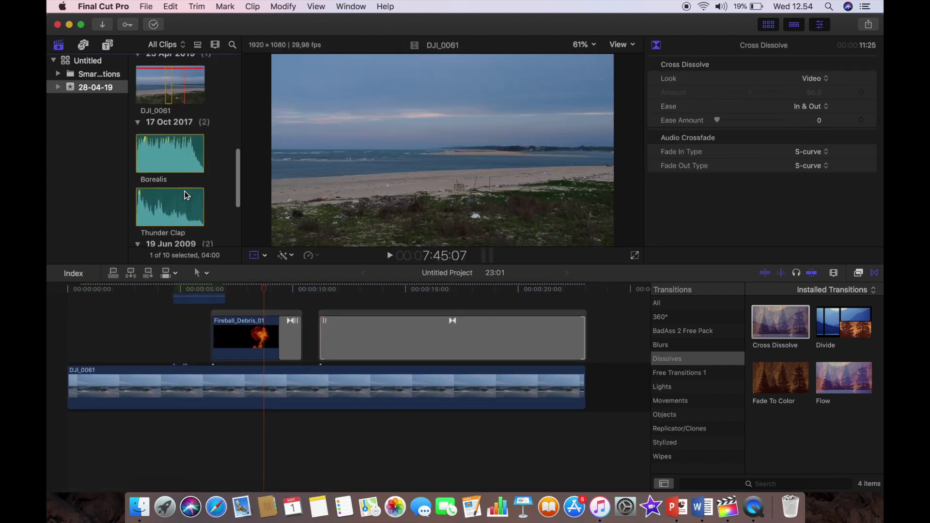
scroll(187, 195, "down", 5)
scroll(186, 195, "up", 7)
scroll(187, 195, "up", 2)
scroll(175, 170, "down", 4)
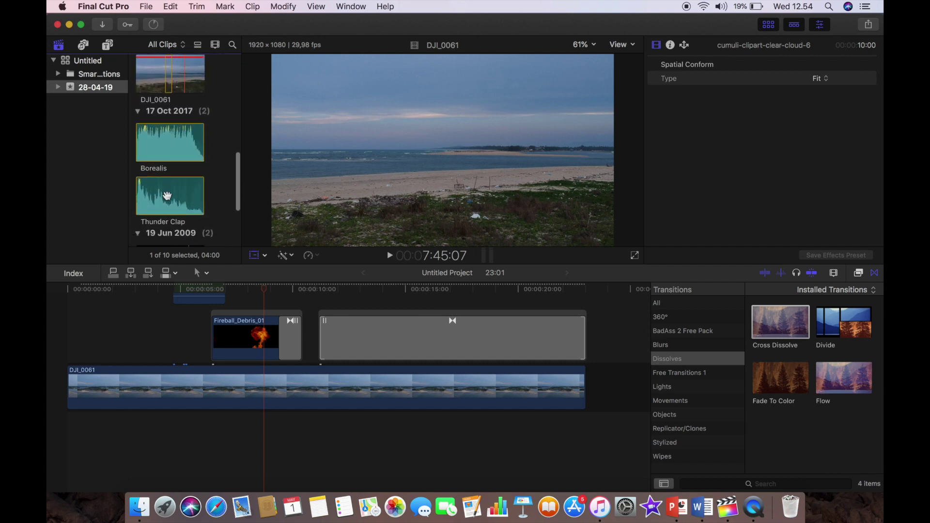
left_click_drag(167, 195, 175, 430)
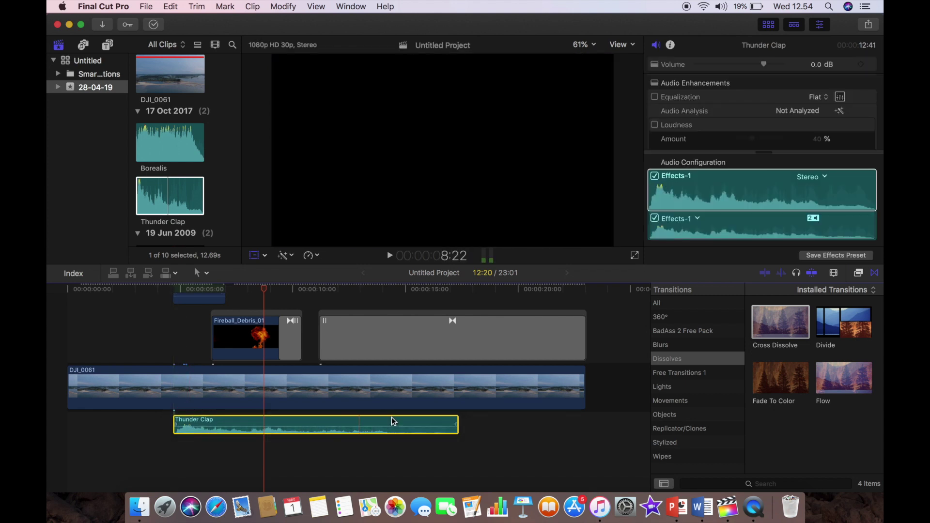
left_click(456, 431)
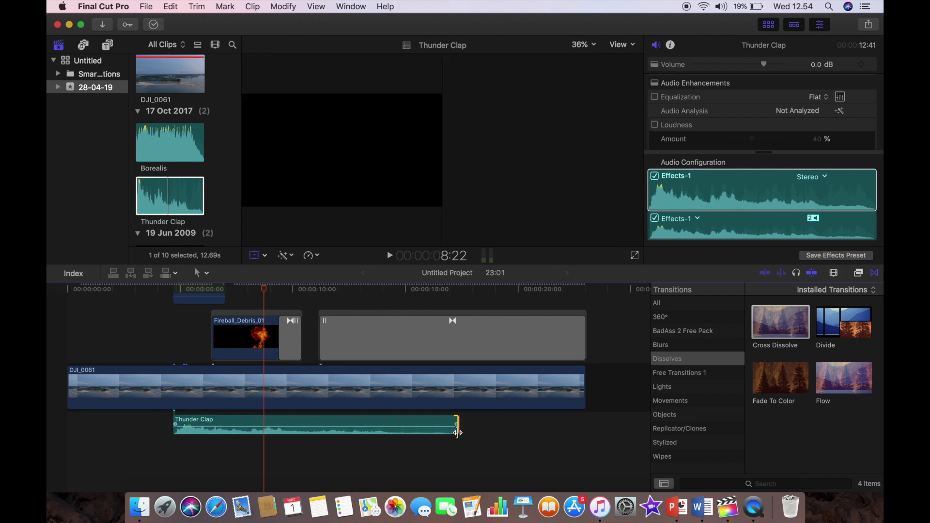
left_click_drag(457, 431, 362, 432)
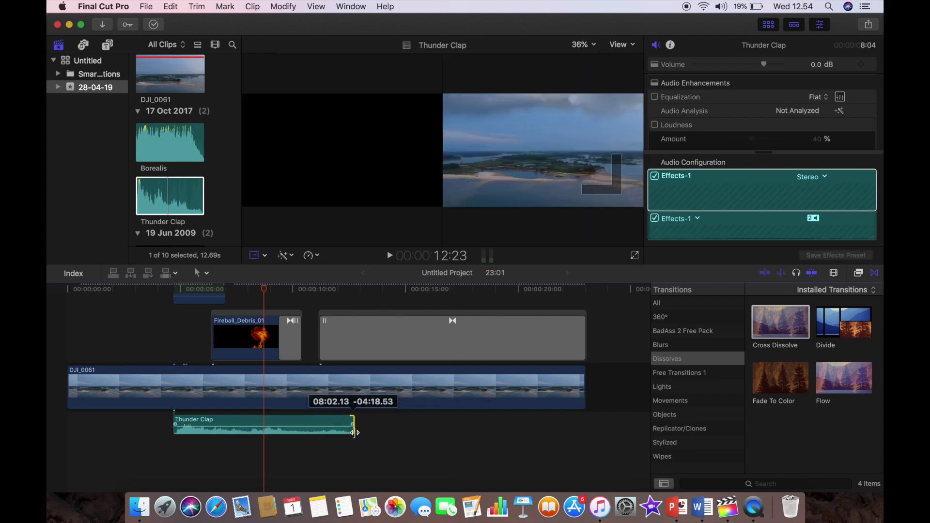
left_click_drag(355, 432, 354, 425)
- Add Borealis music below Thunder Clap, trimmed to end with the video at 23:01
left_click_drag(158, 141, 78, 454)
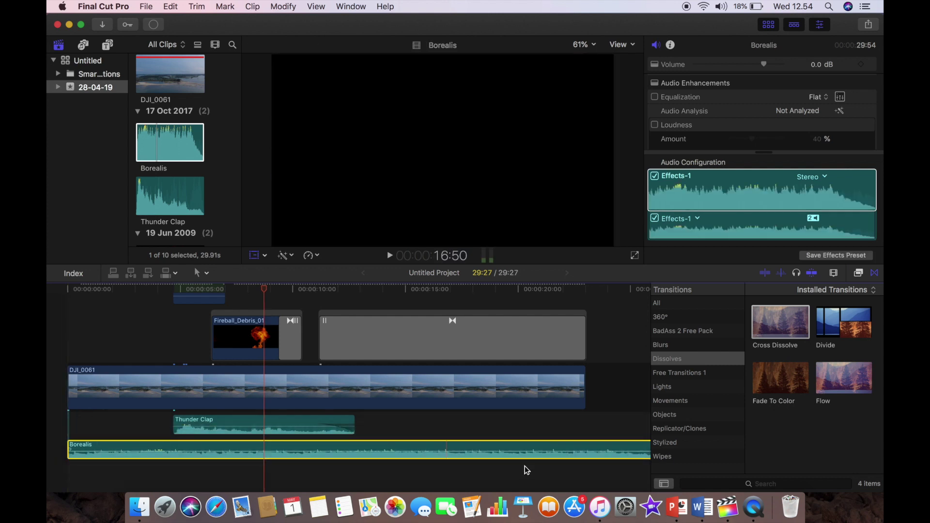
scroll(527, 470, "right", 5)
left_click_drag(584, 456, 431, 453)
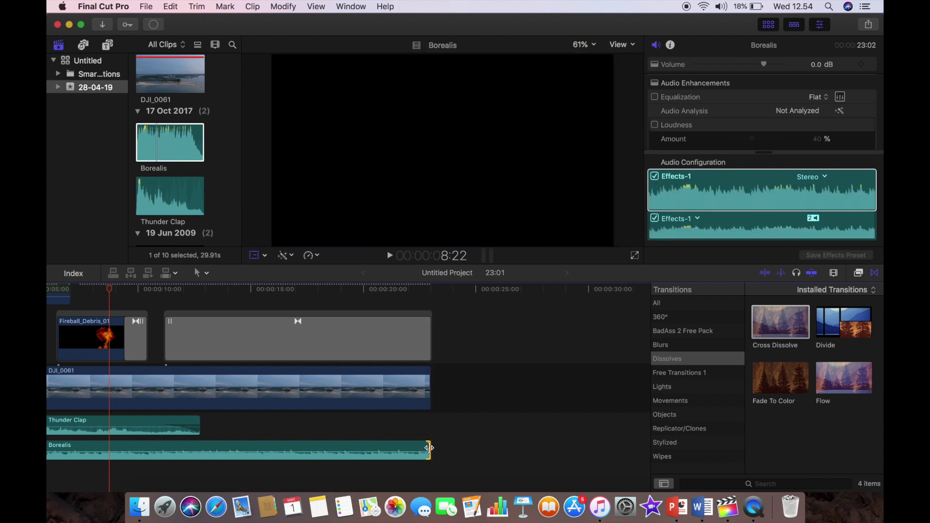
left_click(427, 450)
left_click_drag(426, 450, 351, 450)
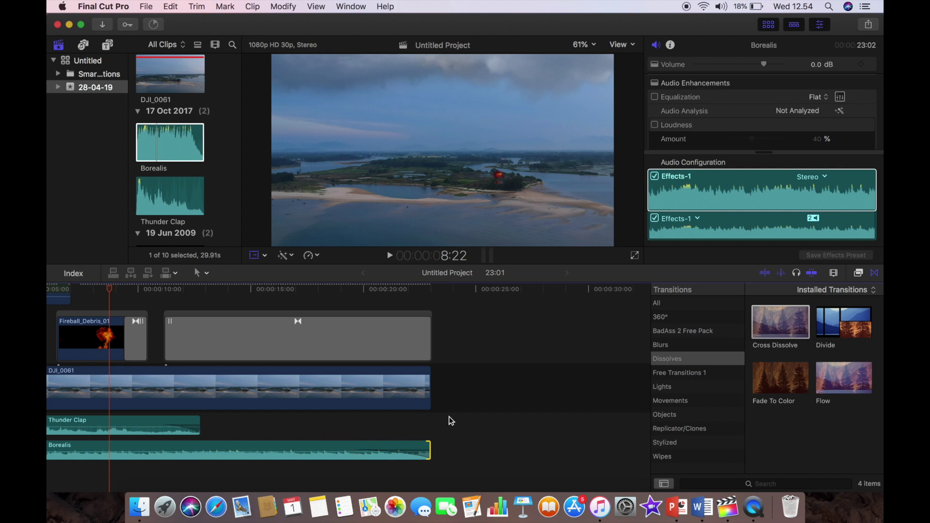
scroll(450, 420, "up", 10)
scroll(451, 421, "left", 8)
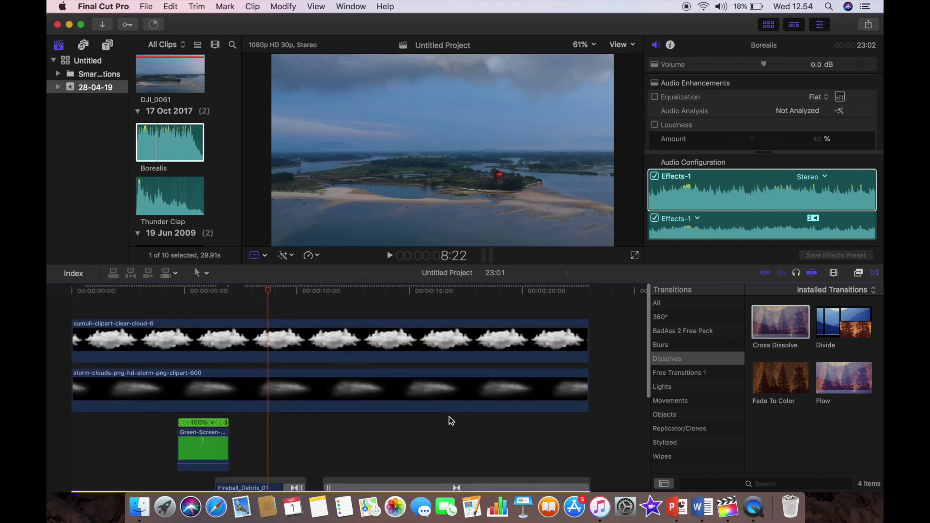
scroll(446, 414, "down", 5)
left_click(74, 358)
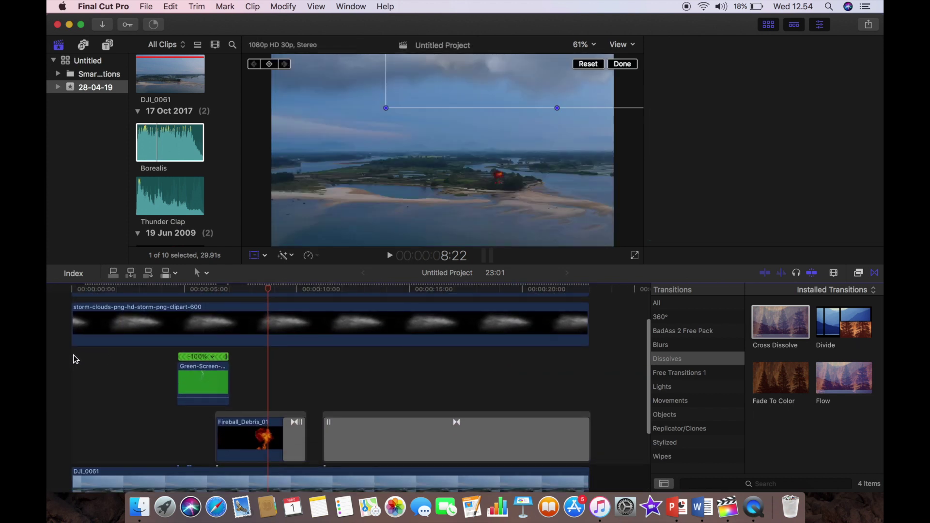
left_click(390, 255)
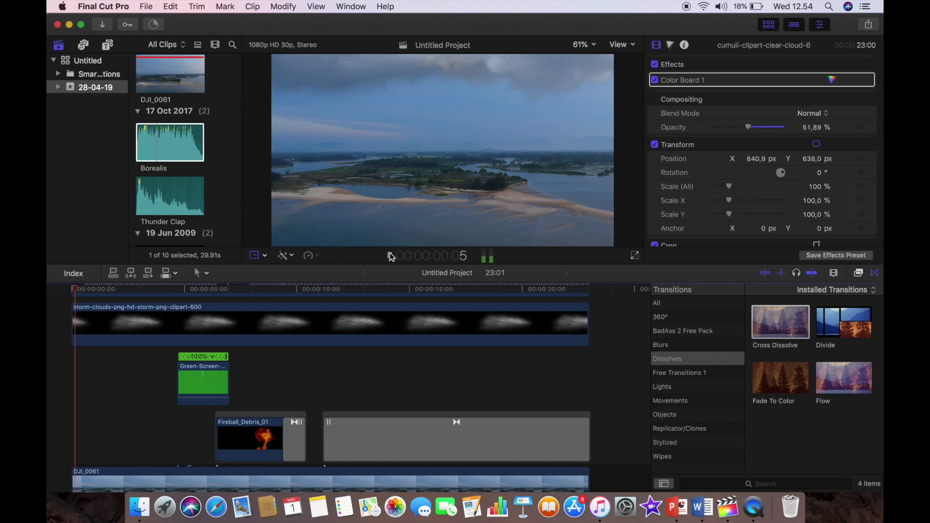